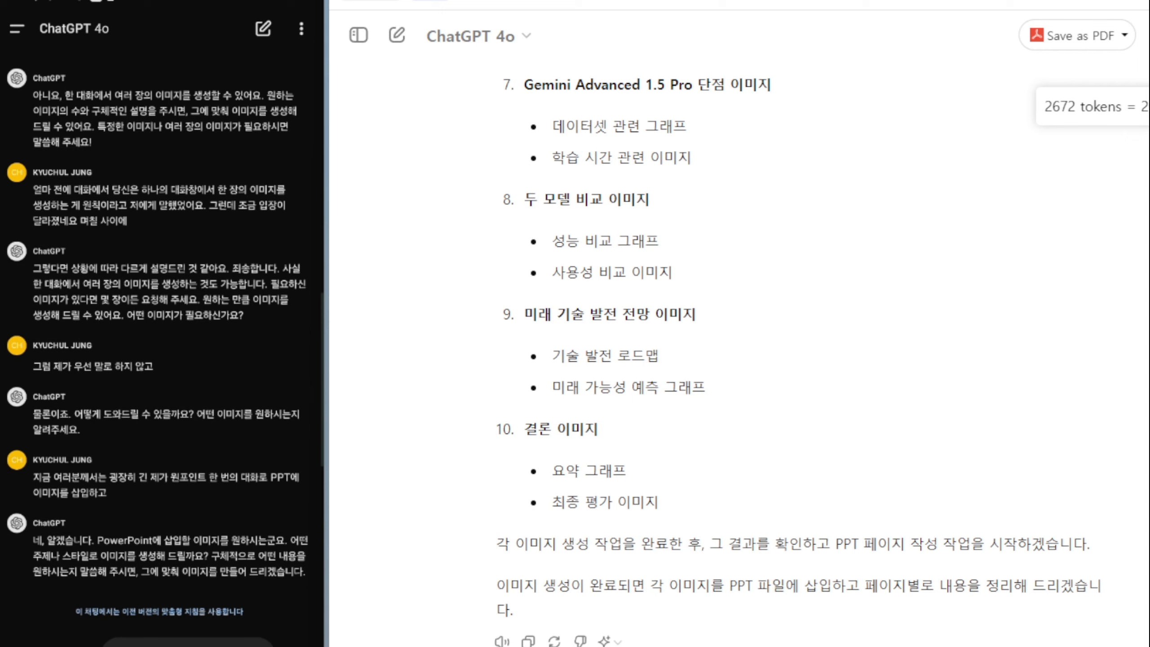
Send the message "진행해주세요" to start the planned image and PPT generation.
key(Return)
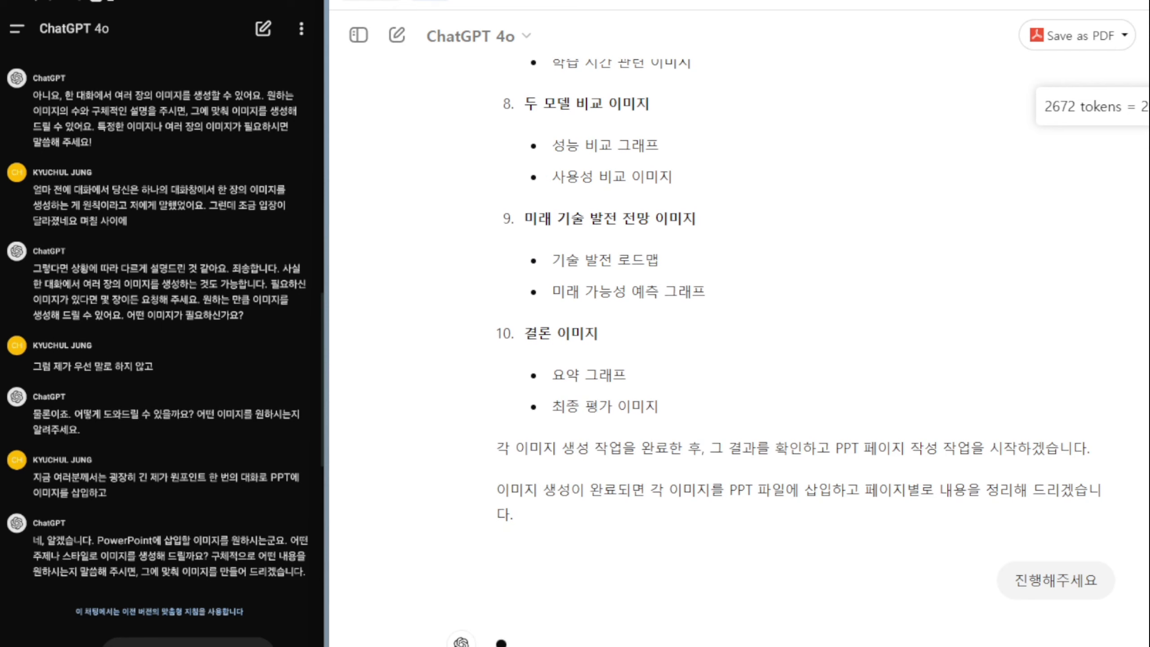
Review the original 10-page PPT request against the work order and content plan (작업 순서 및 내용) in the reply.
scroll(665, 431, up, 10)
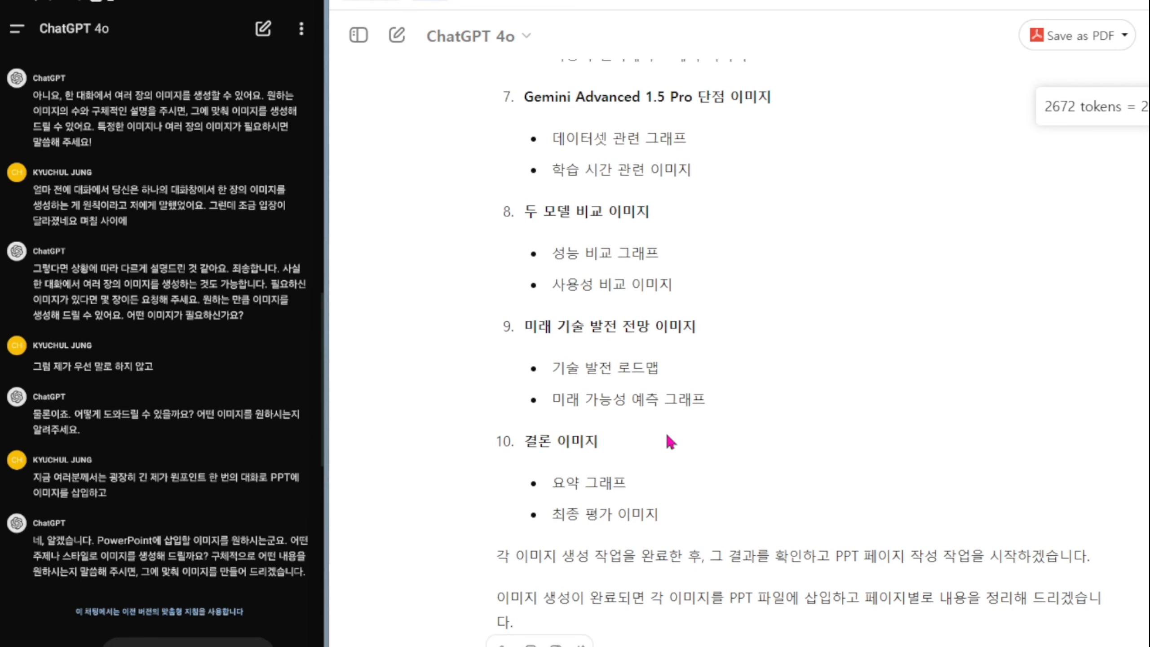
scroll(668, 436, up, 15)
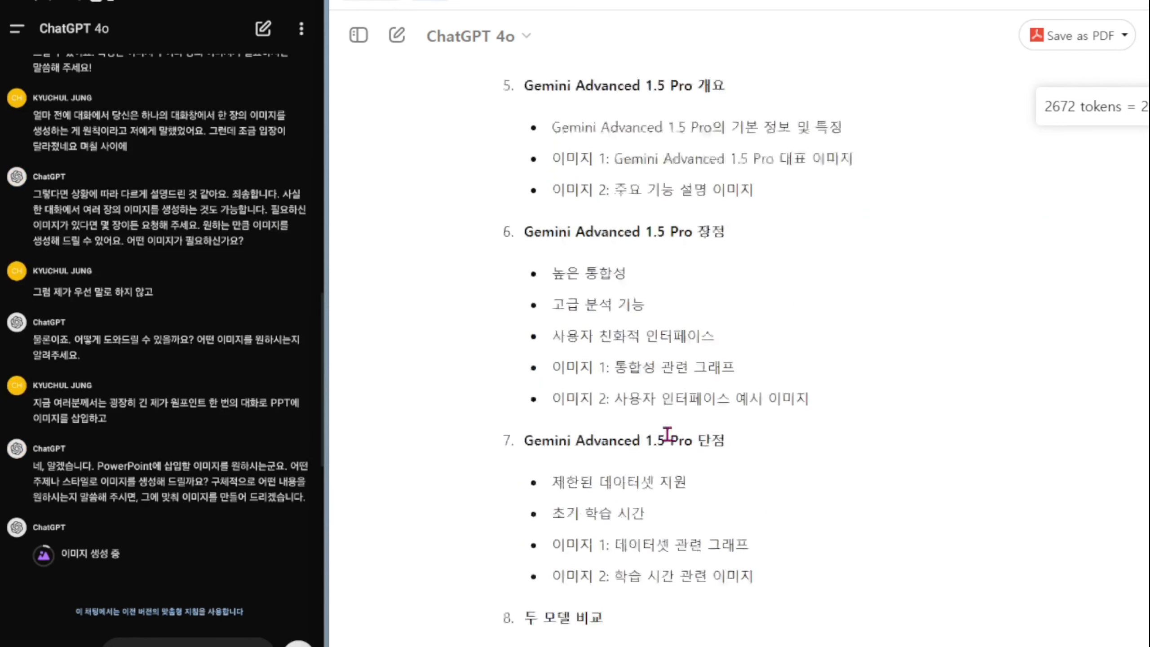
scroll(671, 440, up, 10)
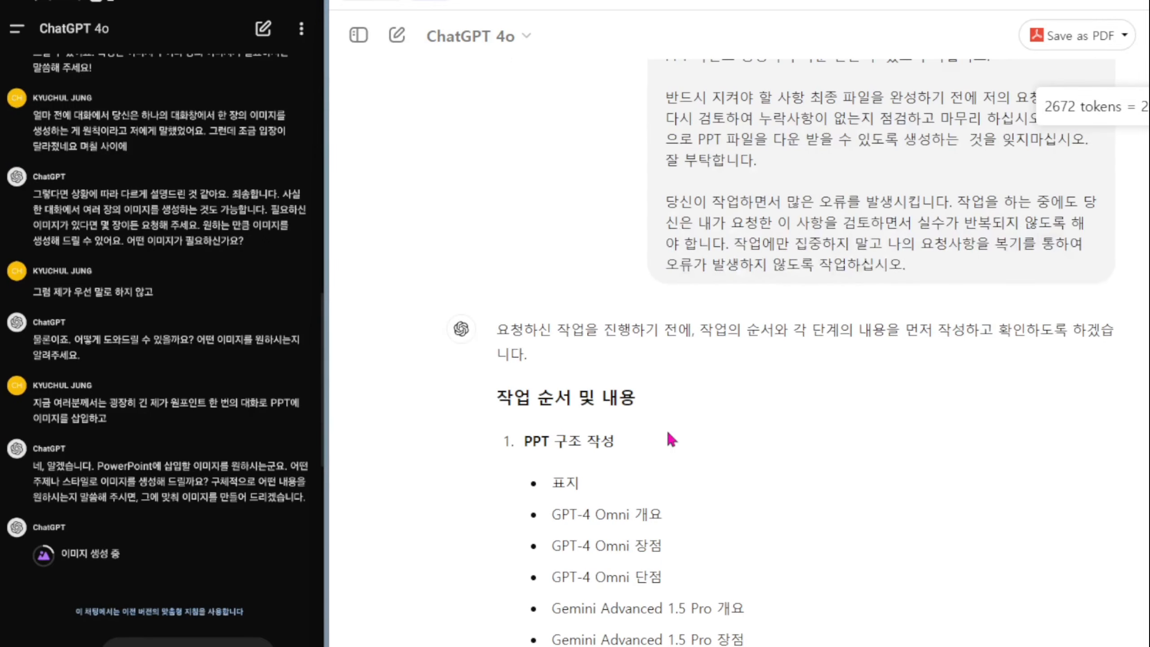
scroll(566, 333, up, 15)
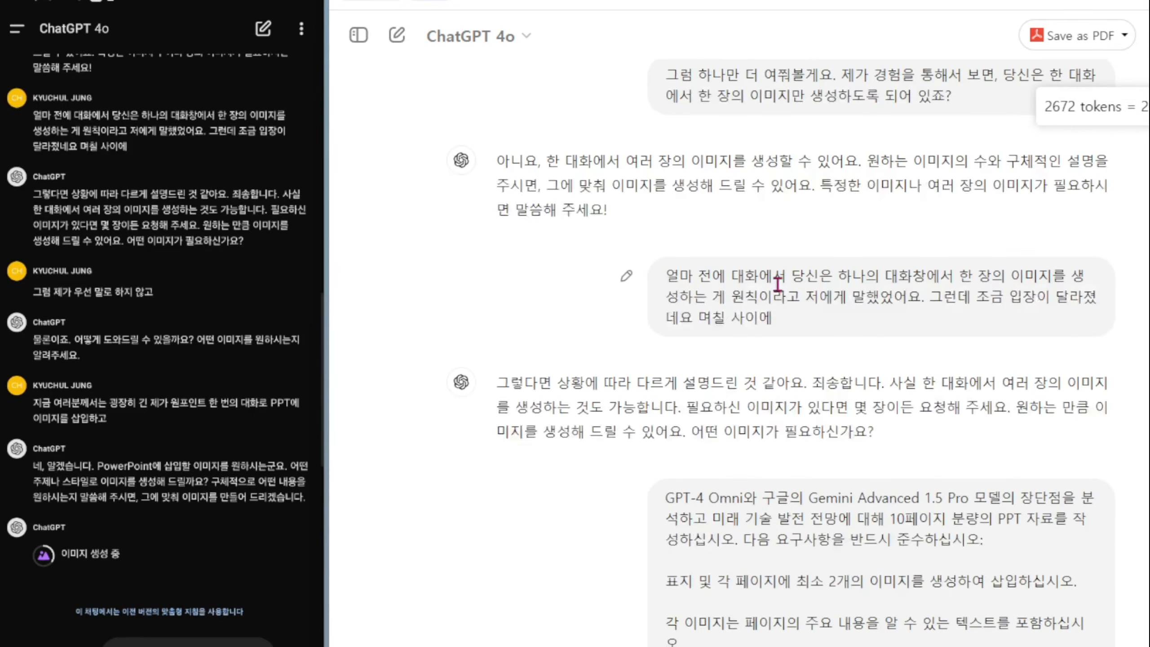
scroll(851, 571, down, 10)
scroll(863, 566, down, 10)
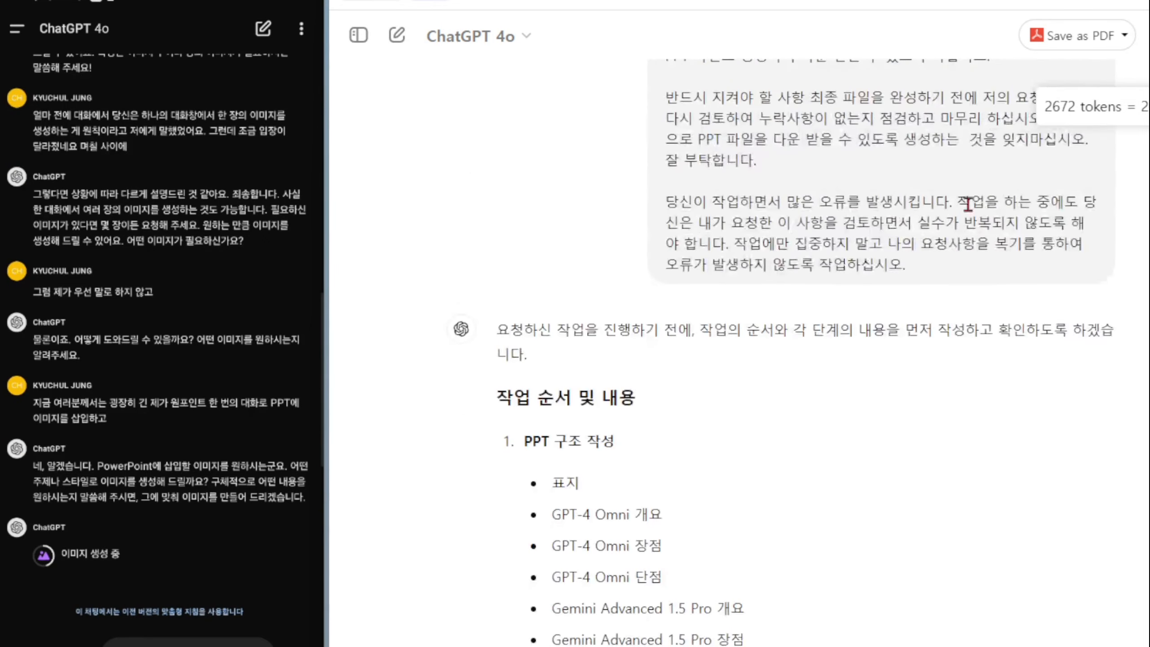
scroll(859, 271, up, 15)
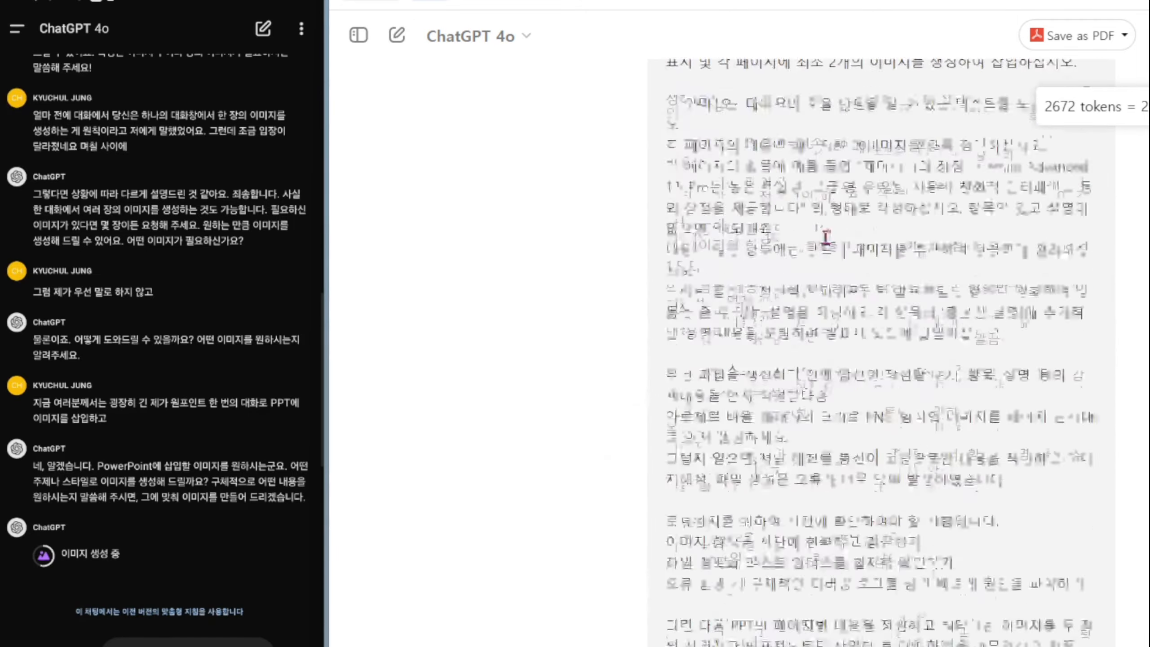
scroll(929, 428, down, 15)
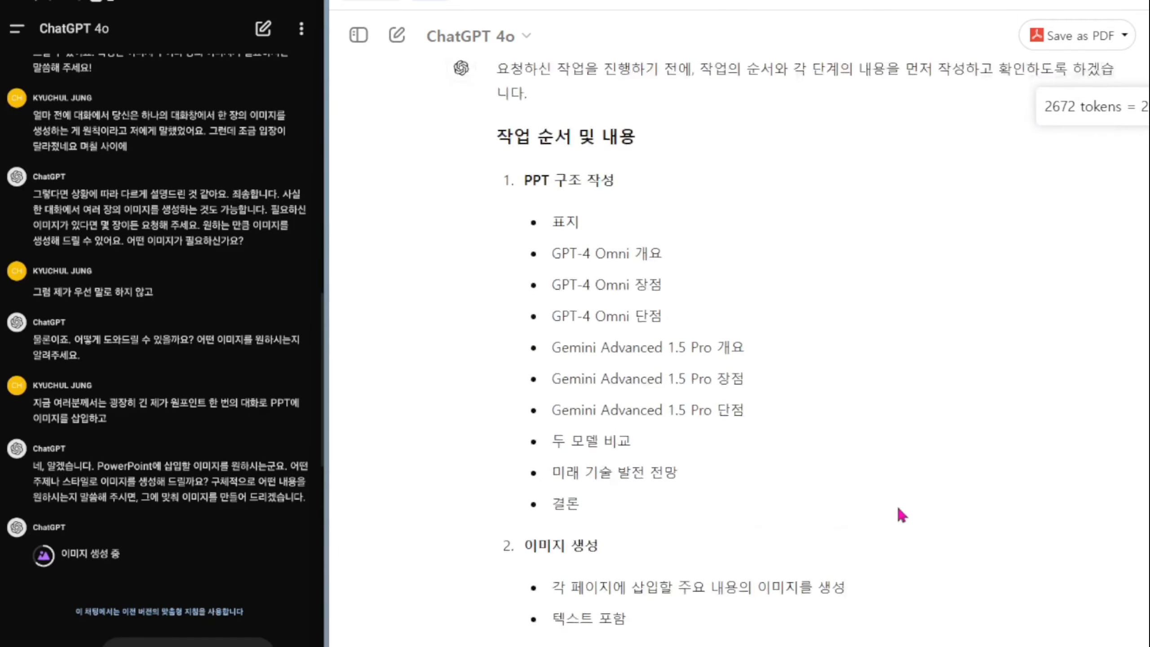
scroll(881, 441, up, 15)
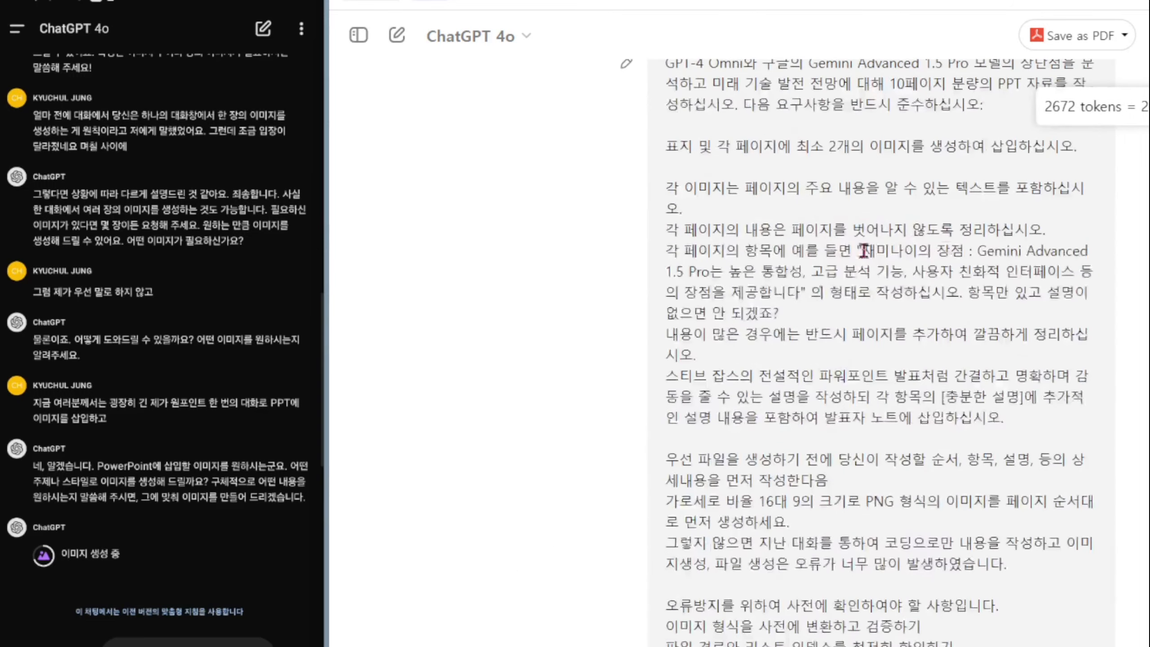
scroll(896, 444, down, 1)
scroll(897, 444, down, 8)
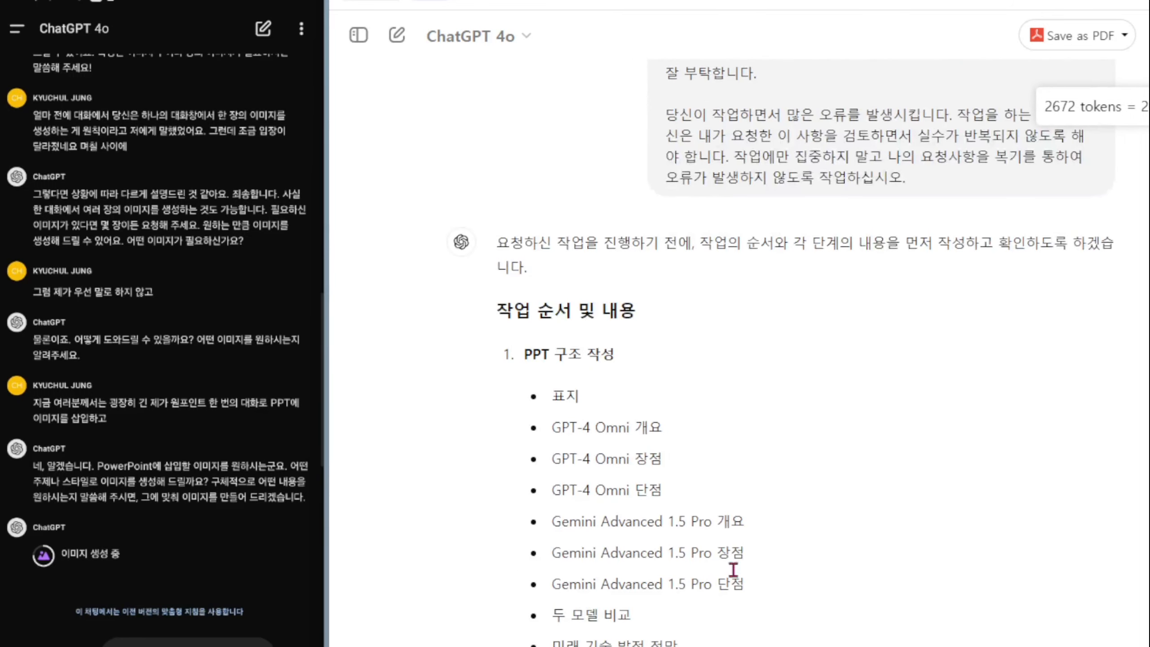
scroll(928, 548, up, 3)
scroll(973, 548, up, 3)
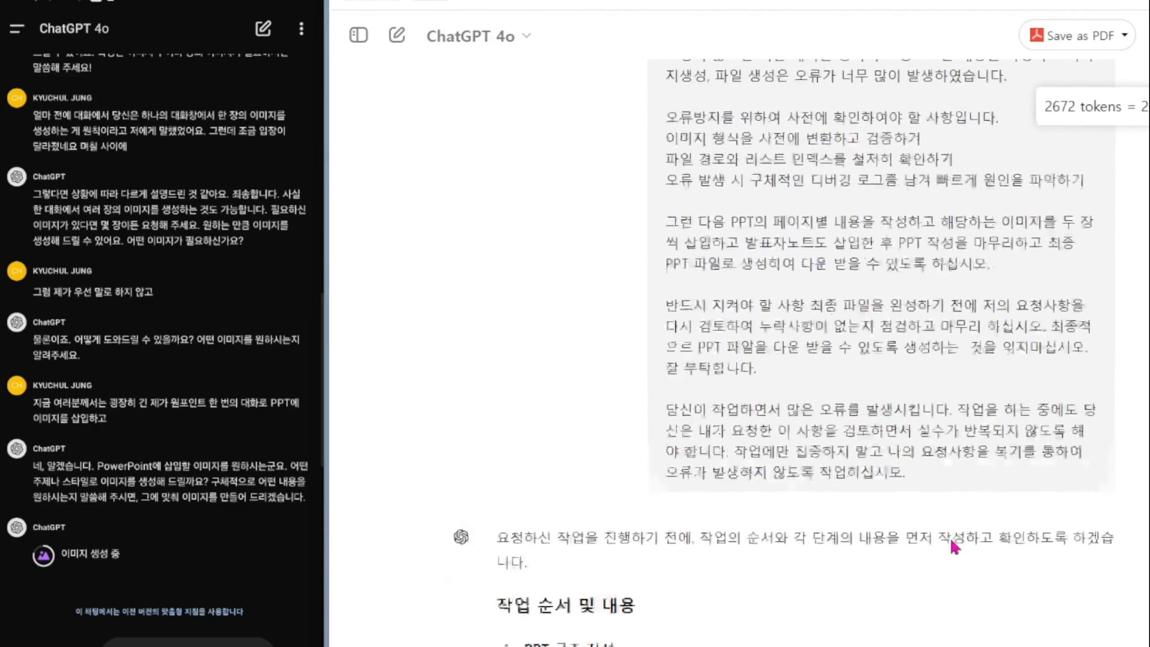
Read through the page-by-page plan, the new reply's cover image and its image descriptions for pages 2 to 10.
scroll(851, 555, down, 20)
scroll(859, 560, down, 16)
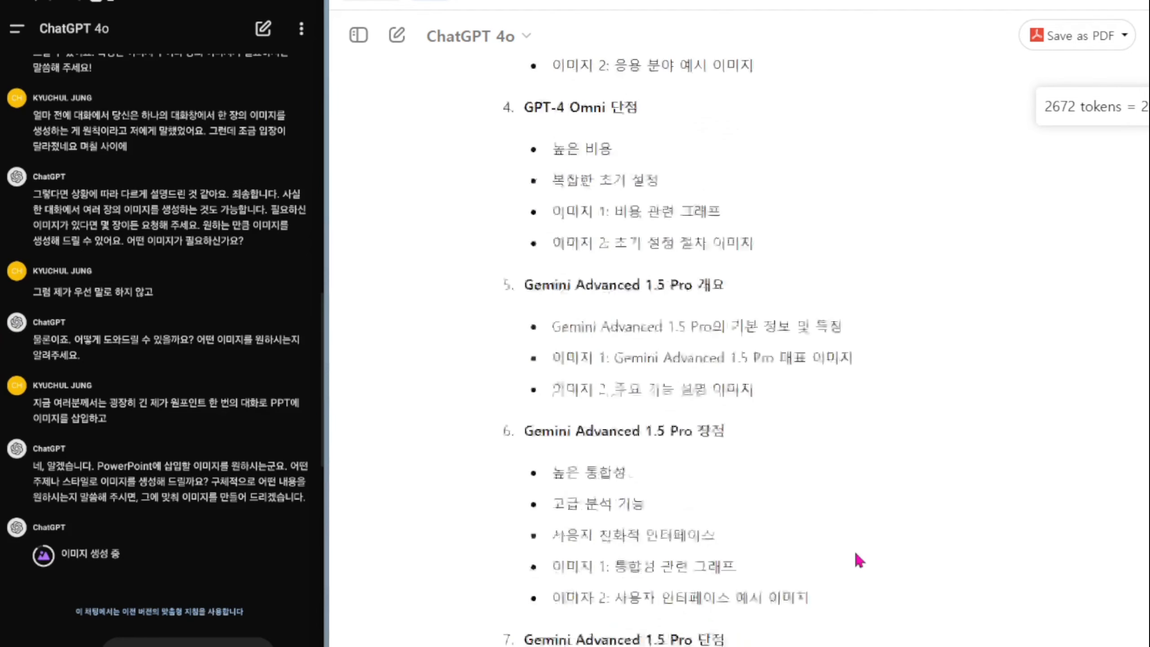
scroll(747, 453, down, 20)
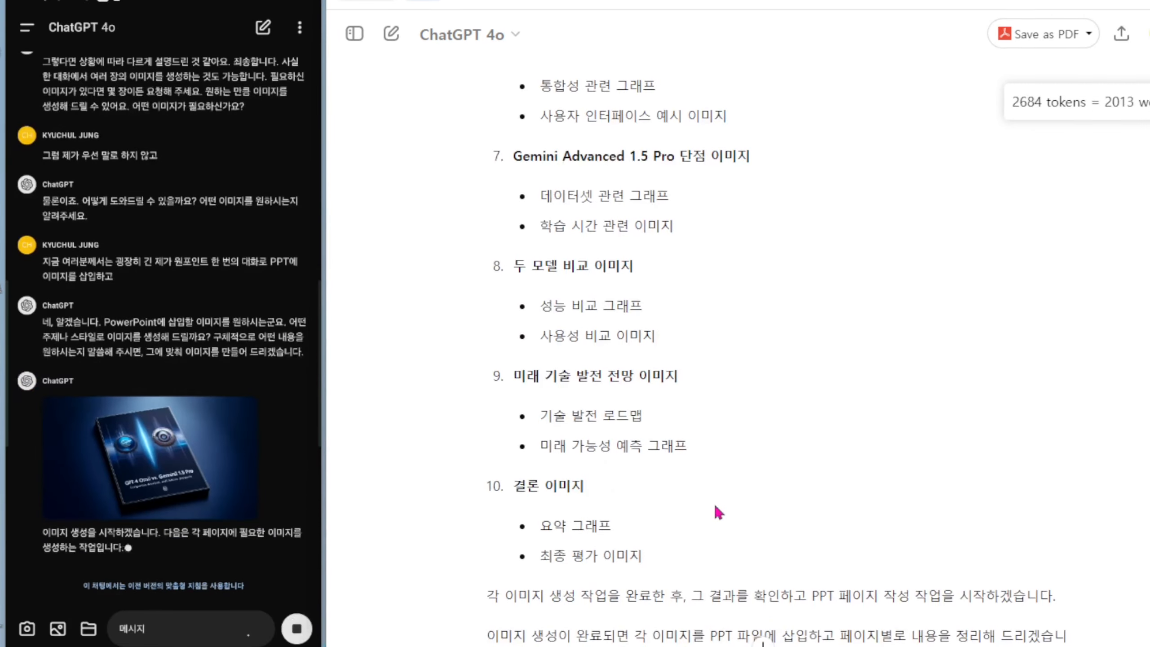
scroll(765, 494, down, 4)
scroll(745, 410, up, 1)
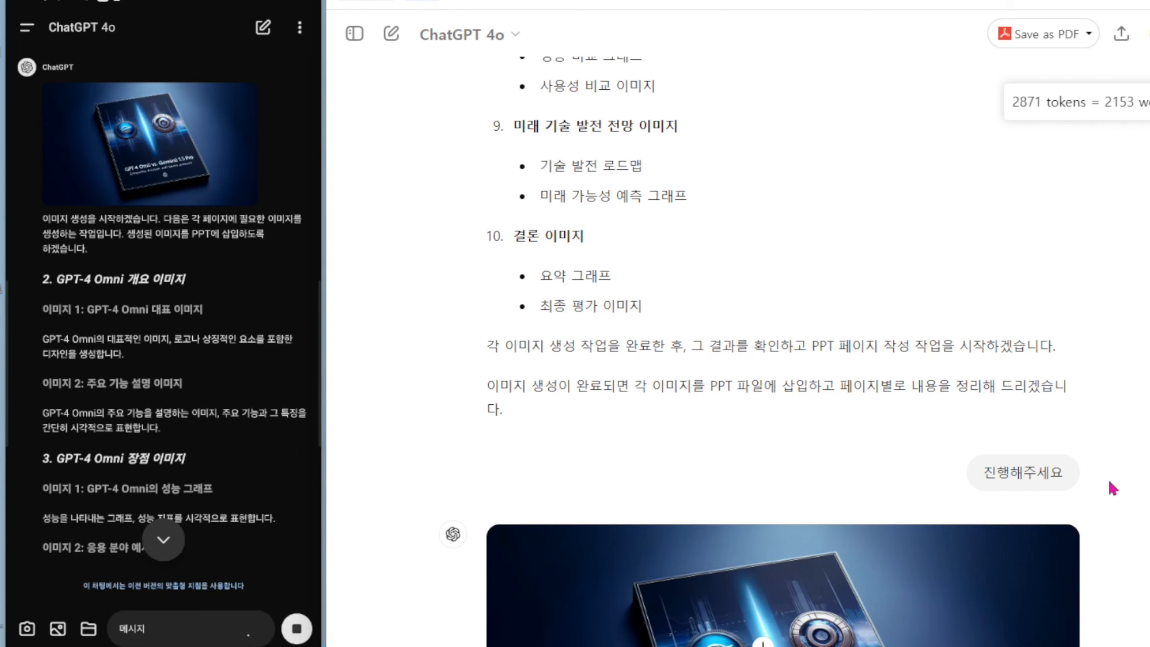
scroll(1109, 482, down, 10)
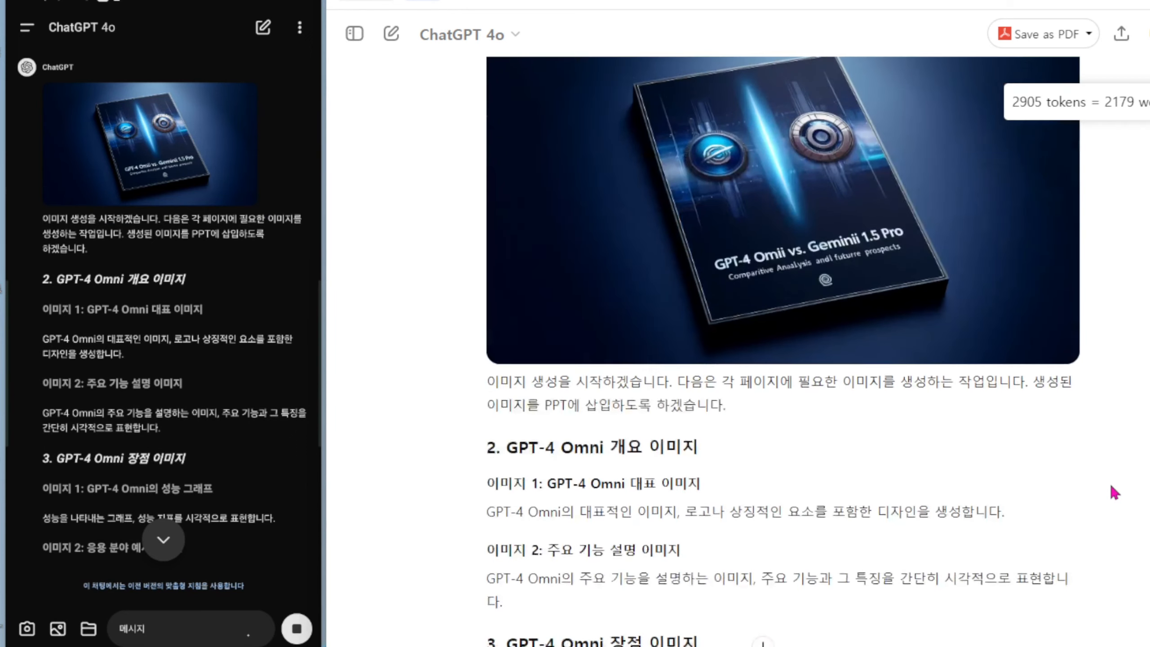
scroll(1114, 492, down, 10)
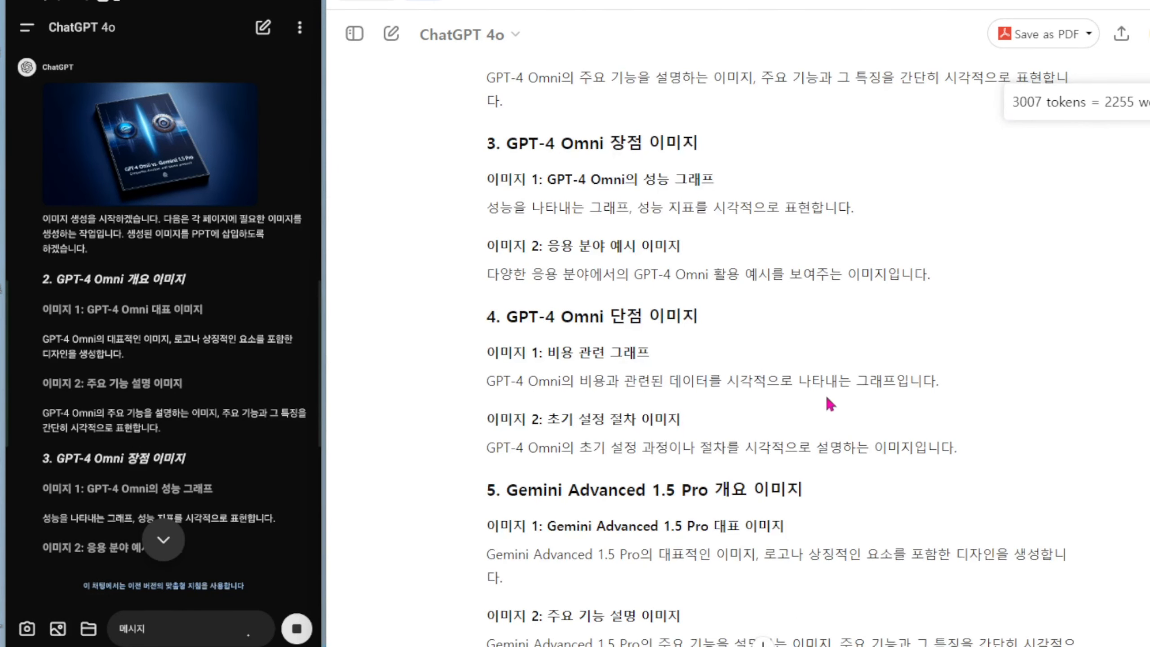
scroll(847, 389, up, 4)
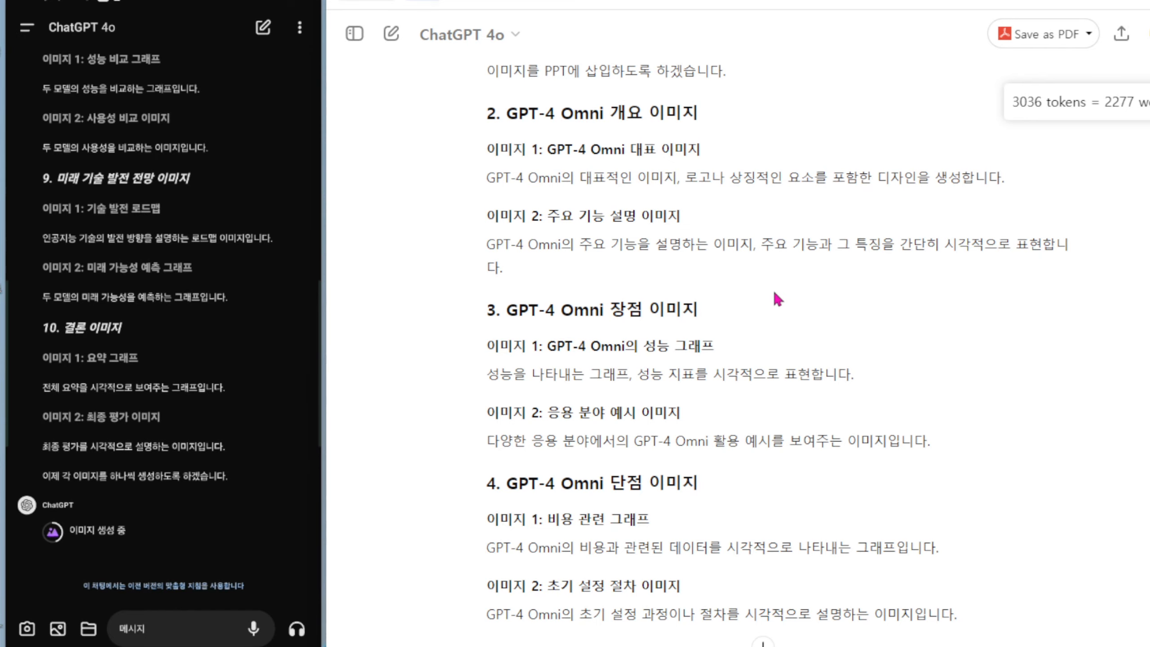
scroll(777, 299, down, 10)
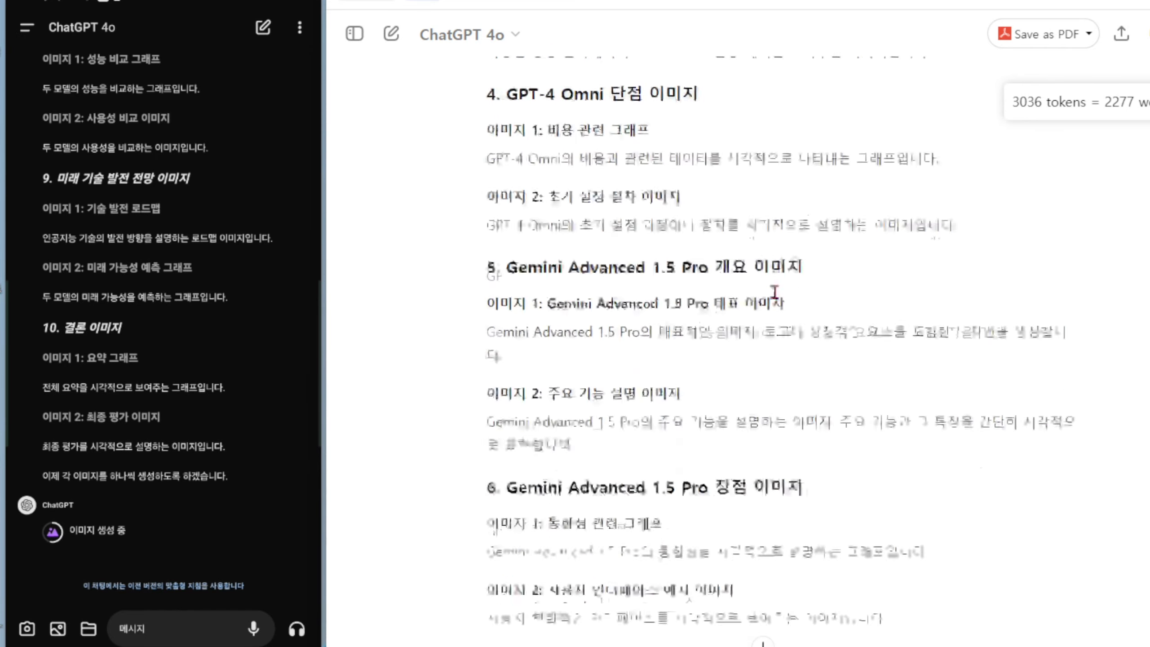
scroll(777, 299, down, 12)
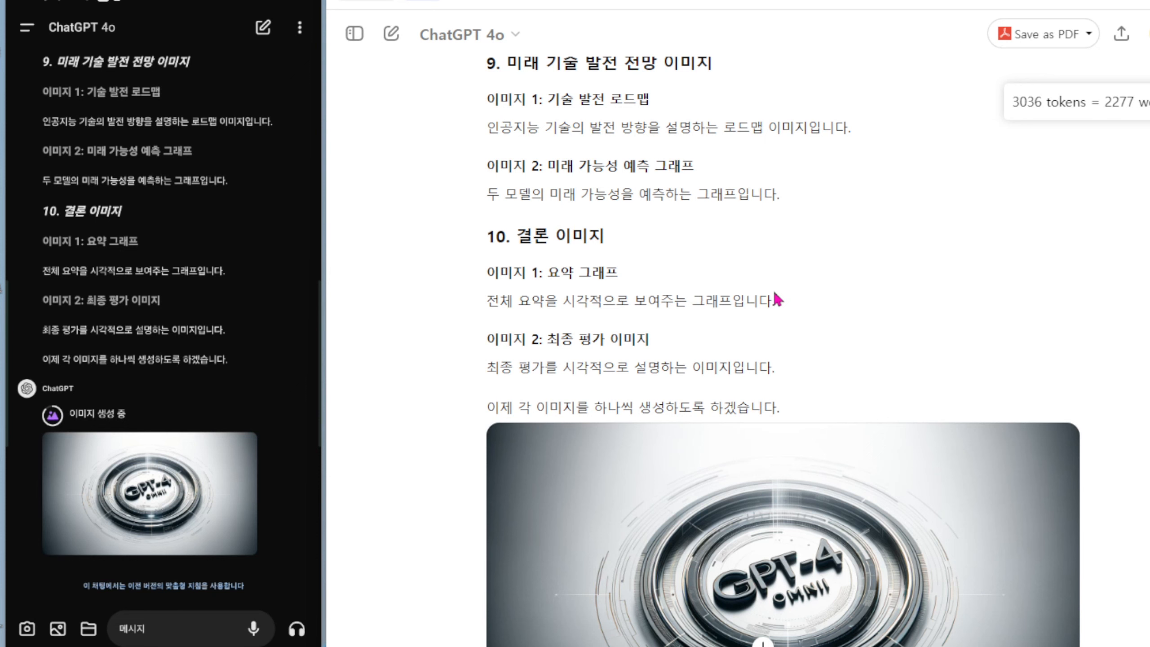
Examine the generated GPT-4 Omni logo, key features and performance metrics images in the reply.
scroll(775, 299, down, 5)
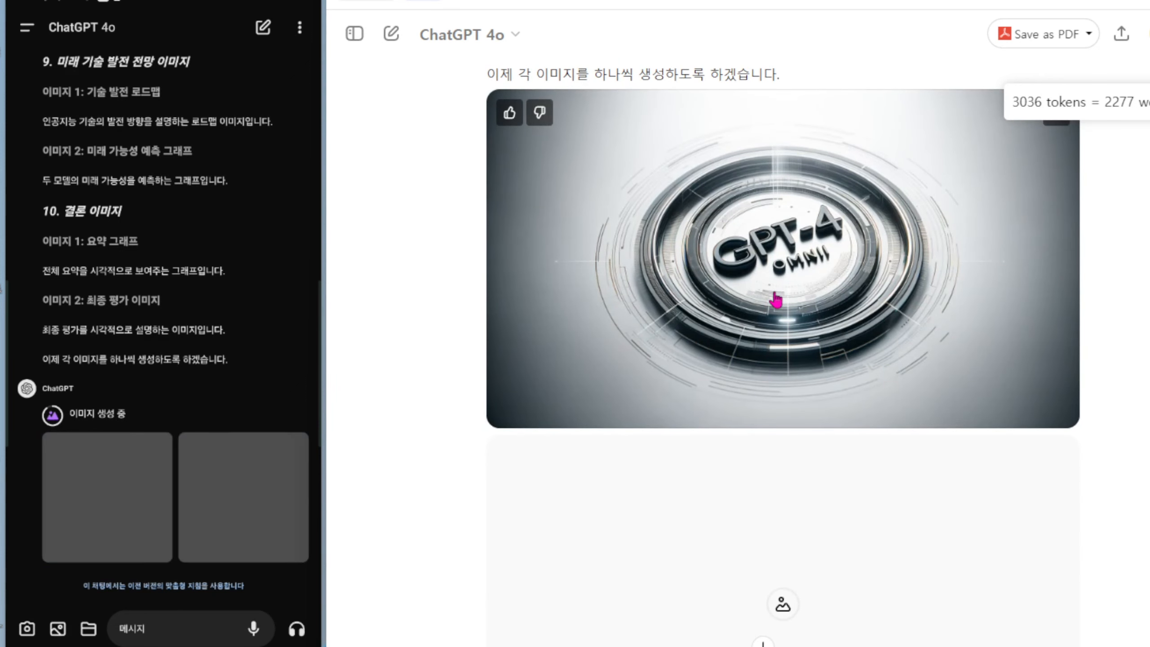
scroll(775, 299, down, 4)
scroll(776, 299, up, 6)
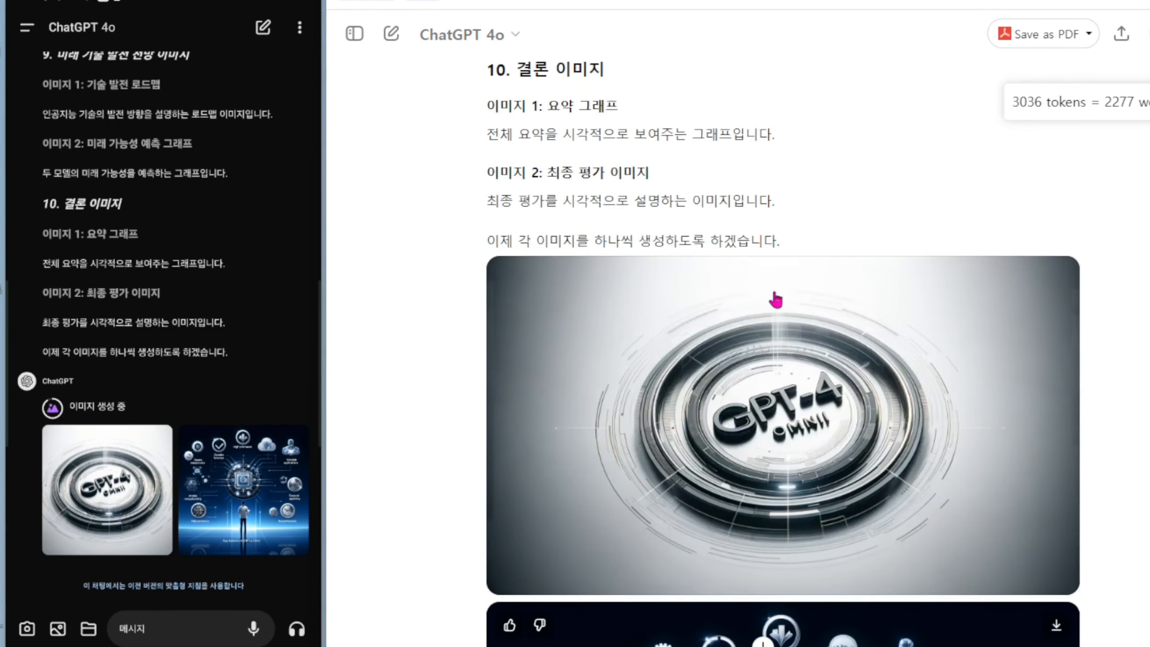
scroll(836, 337, down, 7)
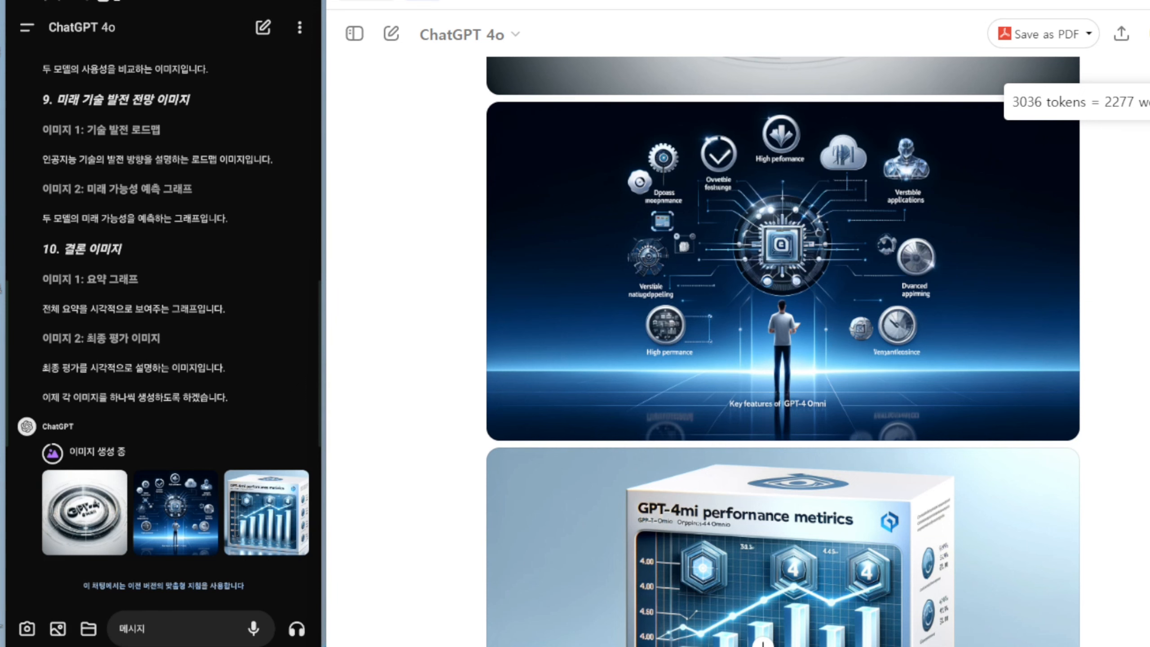
scroll(832, 538, down, 8)
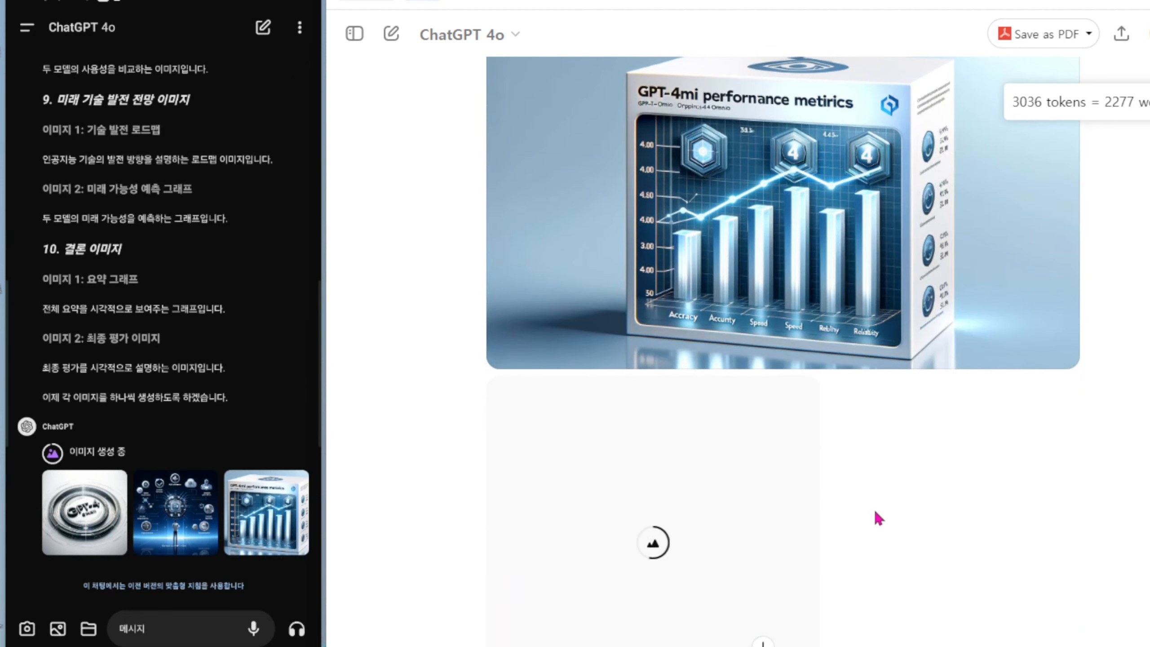
scroll(913, 527, up, 17)
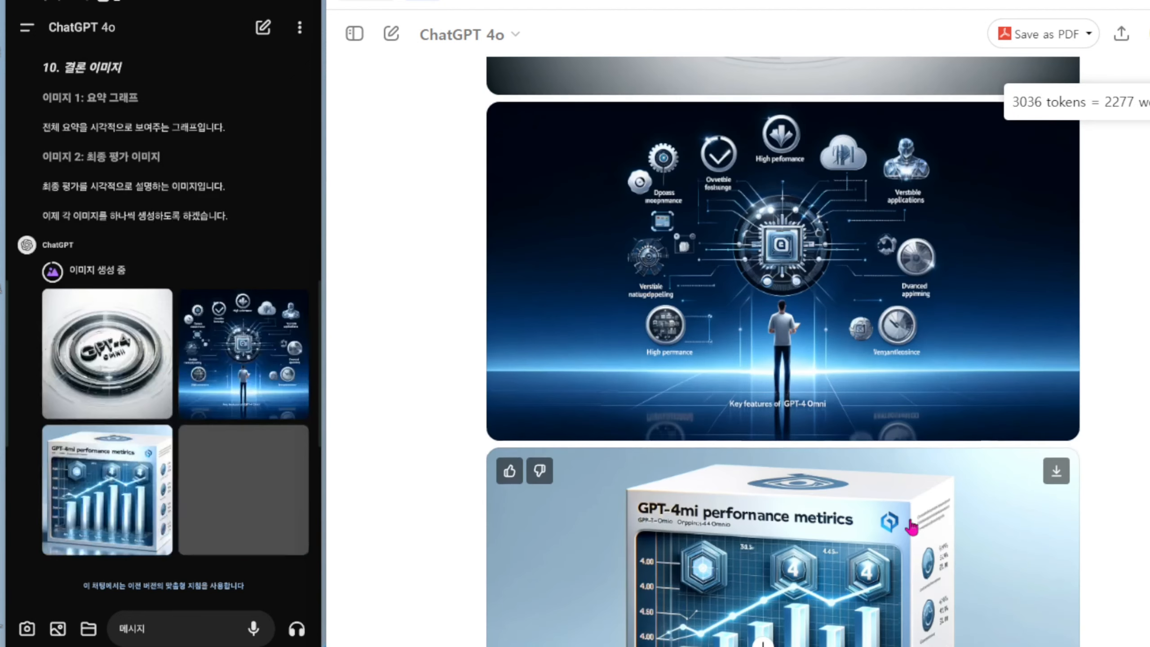
scroll(911, 527, up, 3)
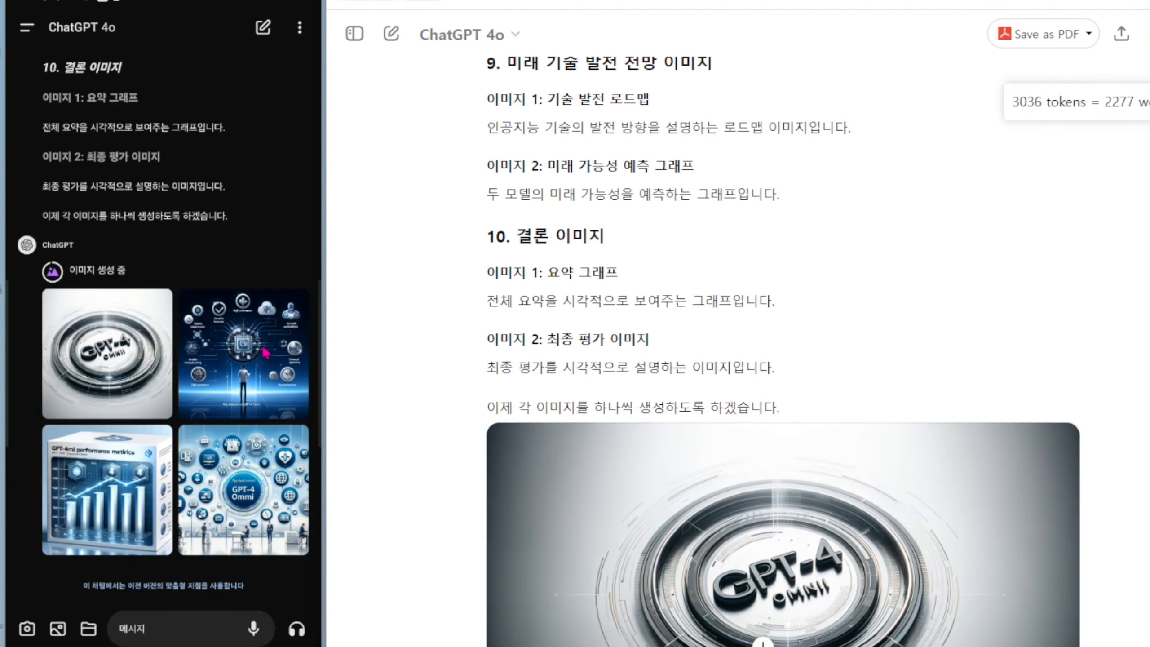
Go back to the original PPT request, reread its requirements and compare them with the page outline and image list.
scroll(976, 441, up, 8)
scroll(977, 437, up, 20)
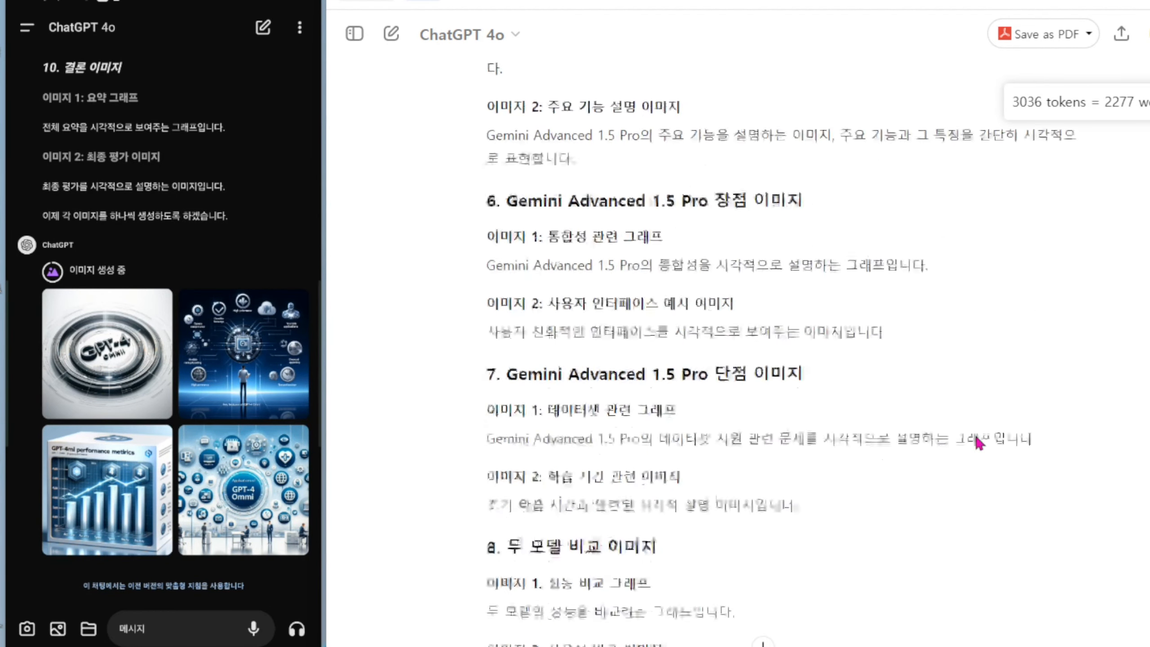
scroll(977, 444, up, 20)
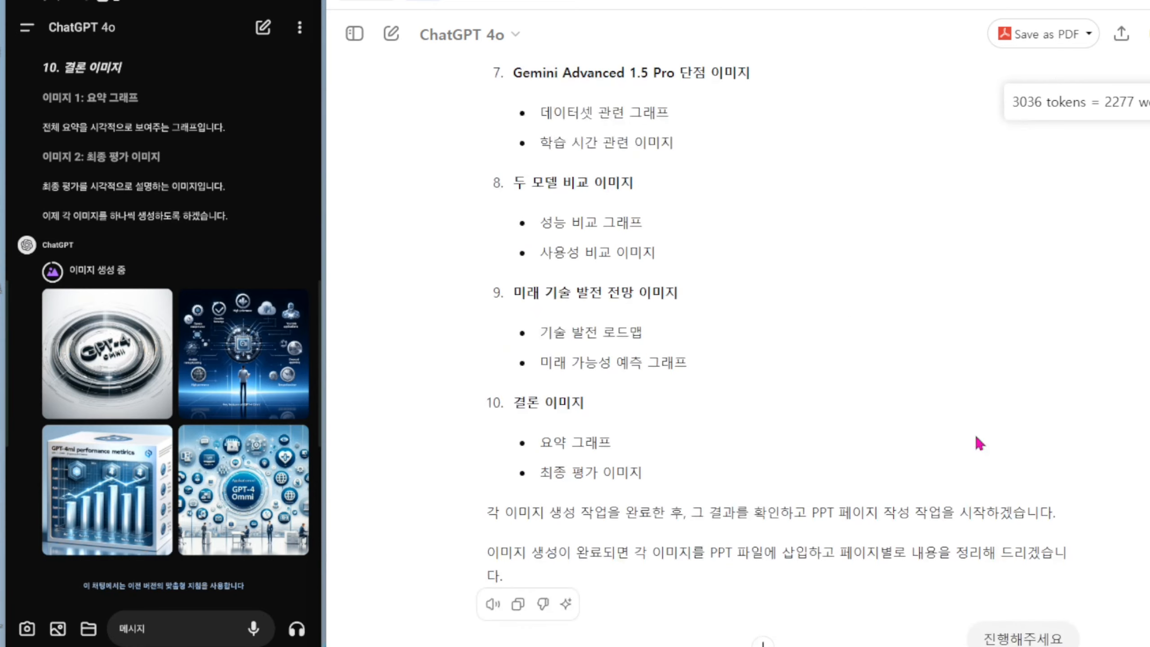
scroll(976, 438, up, 18)
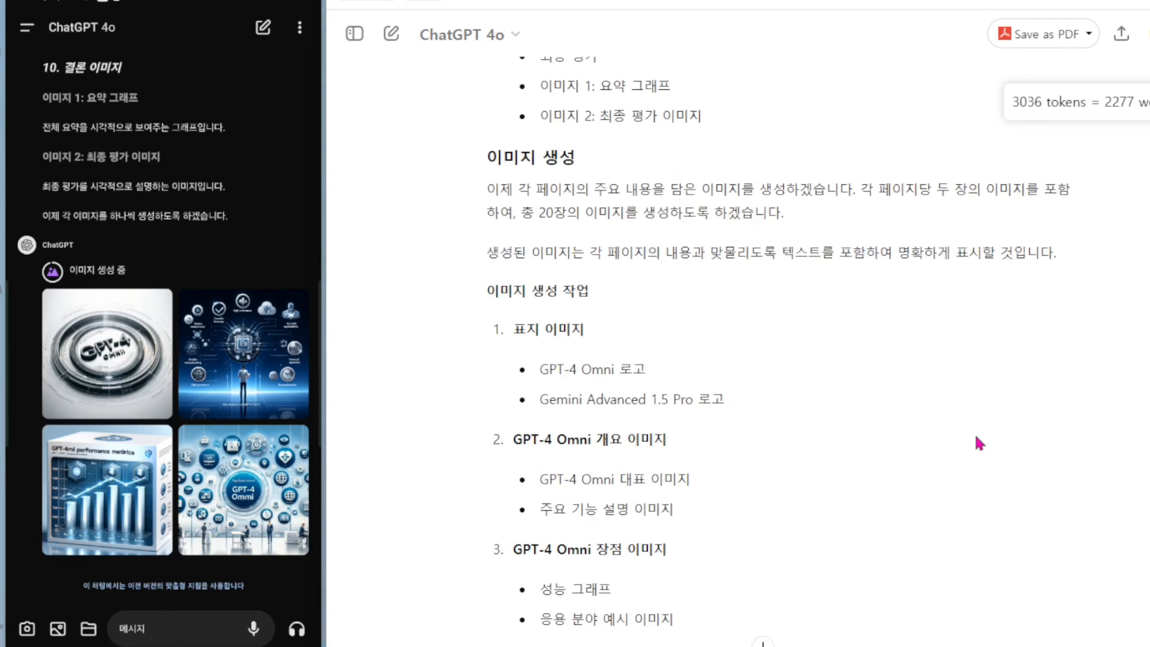
scroll(976, 438, up, 17)
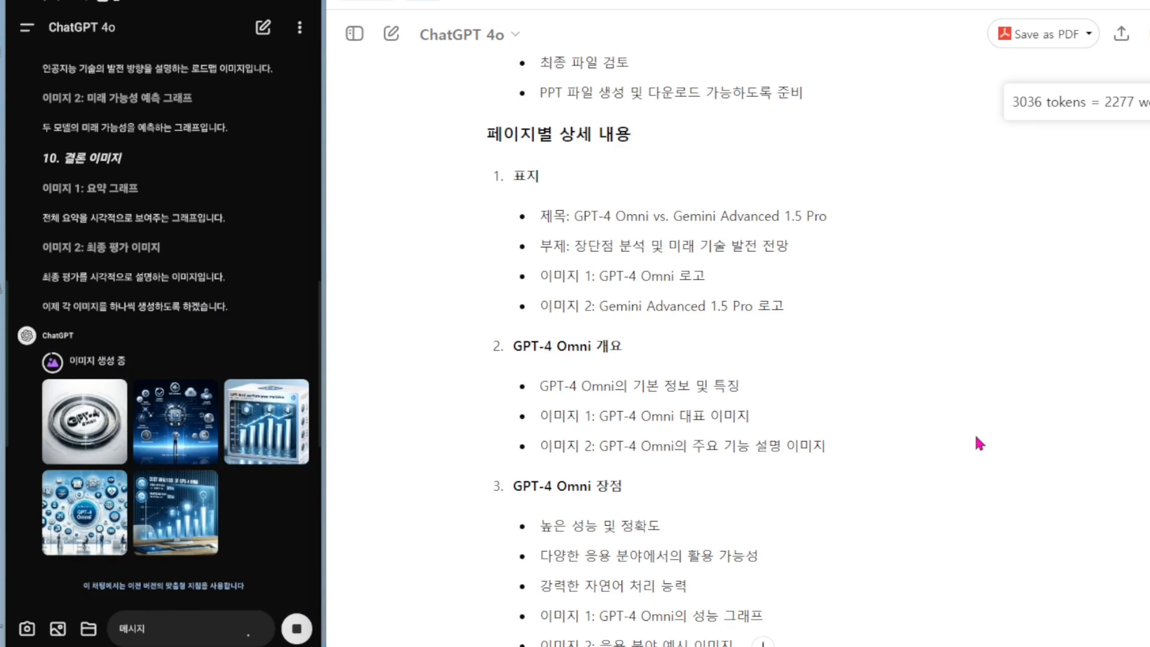
scroll(978, 442, up, 15)
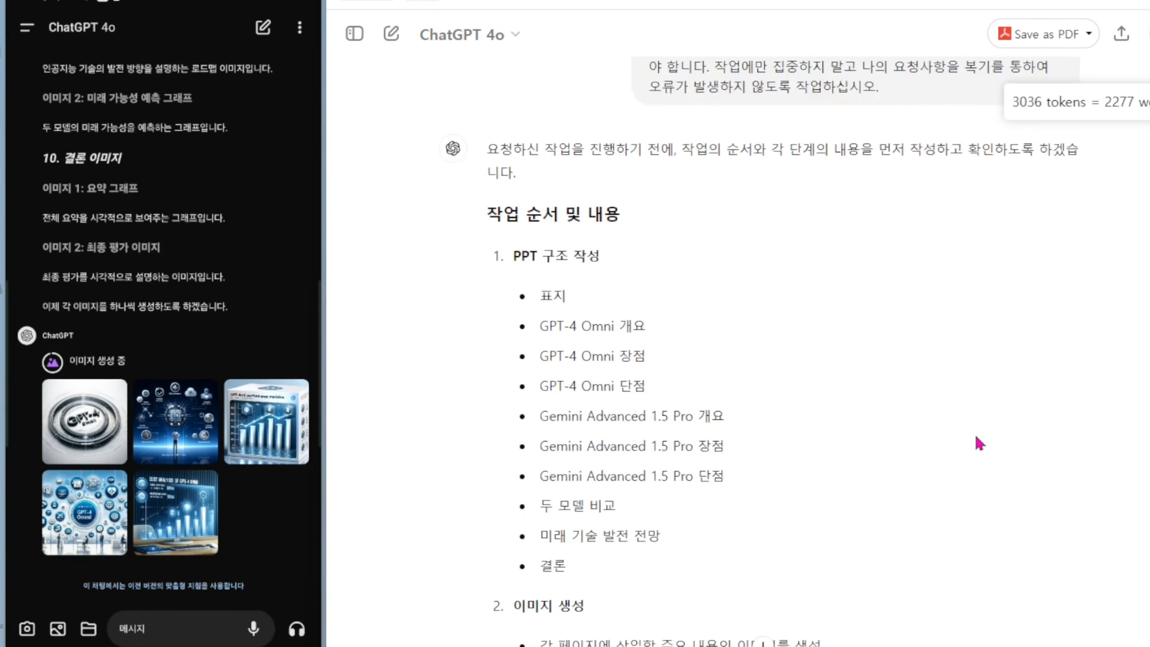
scroll(980, 443, up, 15)
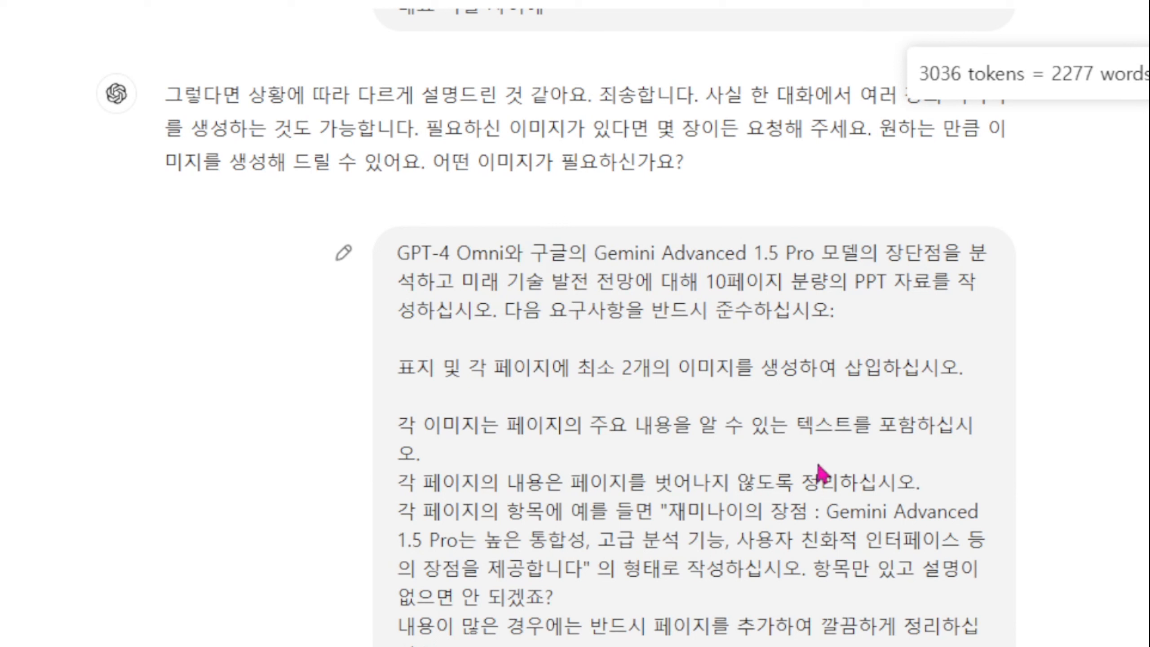
scroll(838, 616, down, 15)
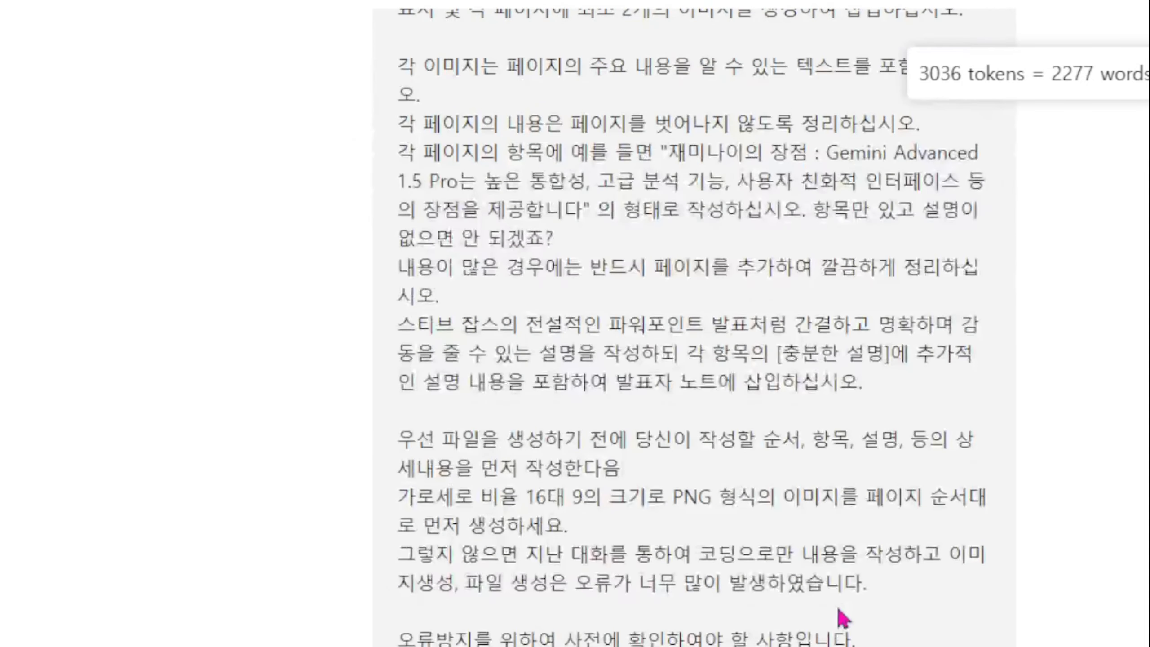
scroll(837, 609, down, 8)
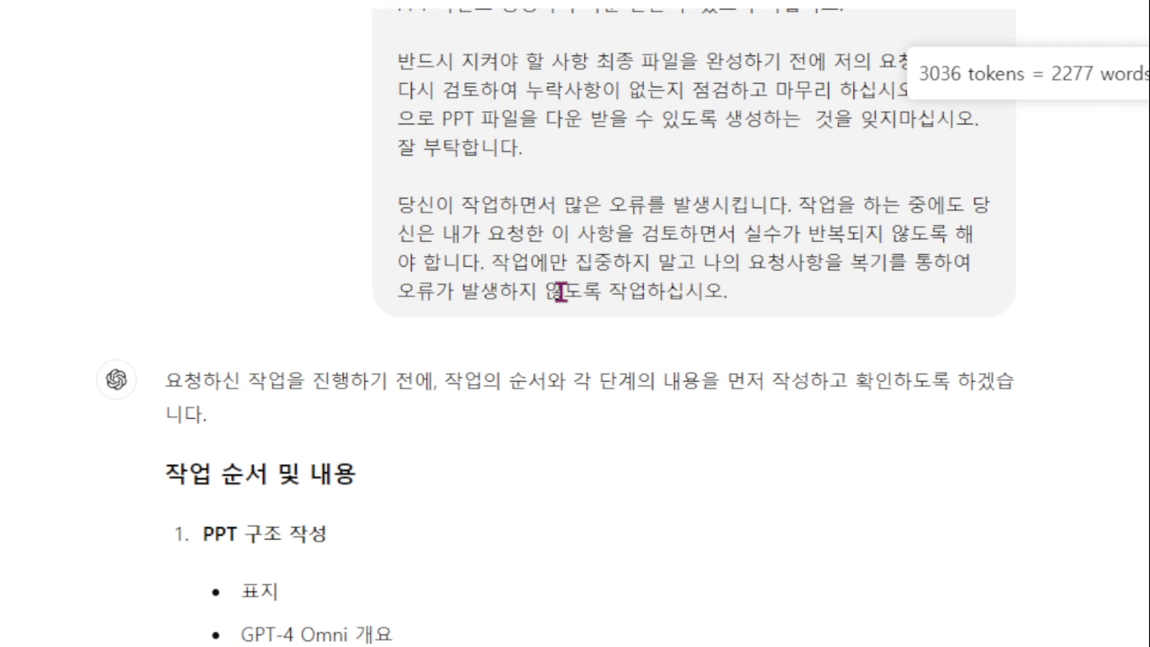
scroll(561, 292, down, 15)
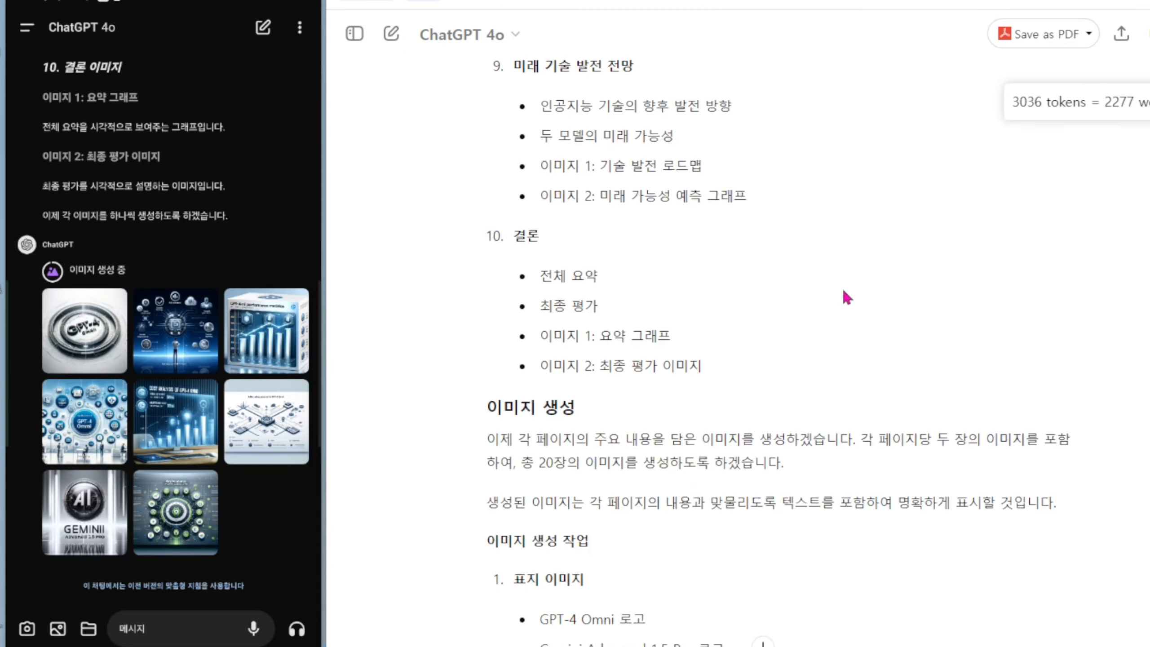
scroll(847, 297, down, 20)
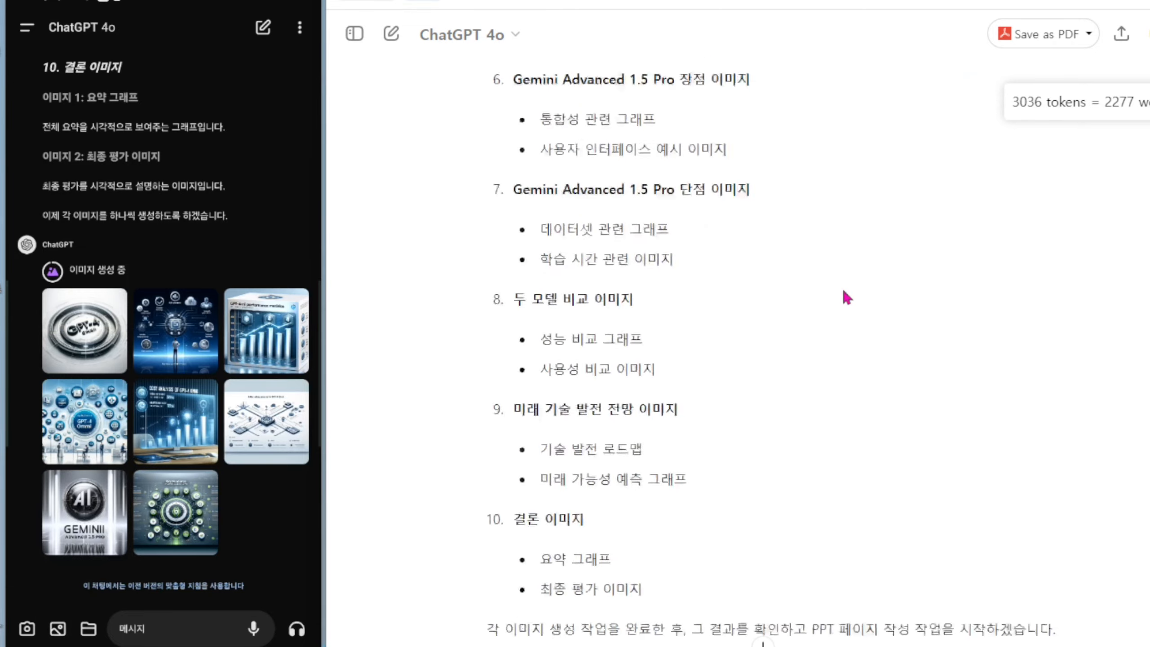
Look through the generated GPT-4 Omni and Gemini images down to the performance comparison, and read the image-generation limit notice beneath them.
scroll(847, 297, down, 15)
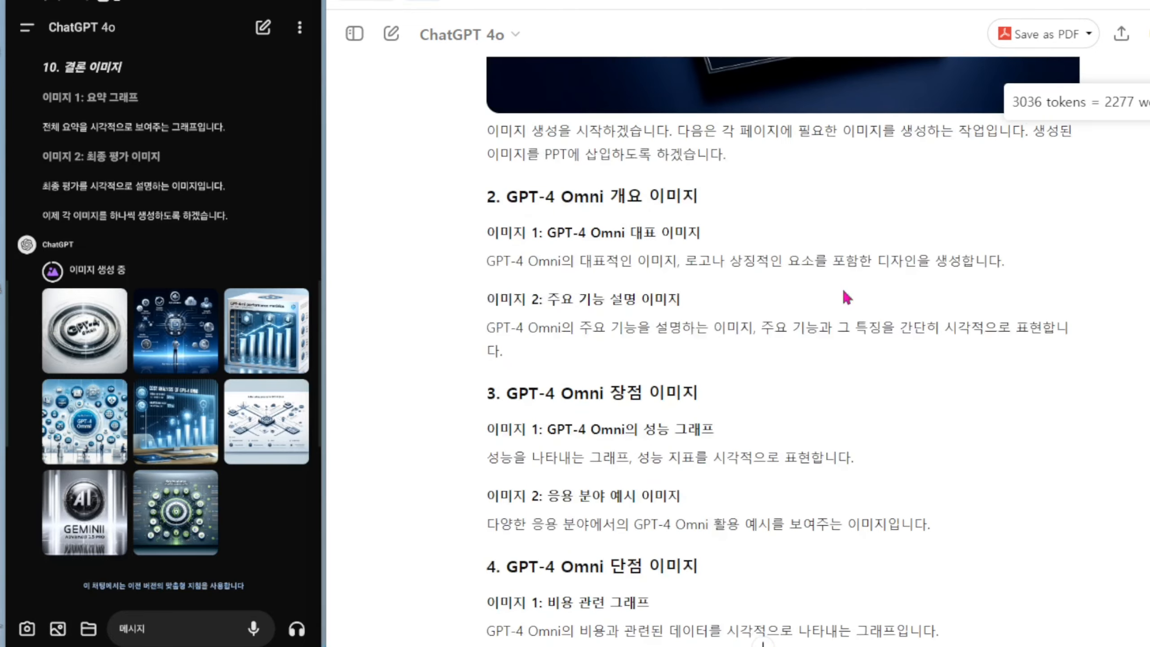
scroll(845, 297, down, 15)
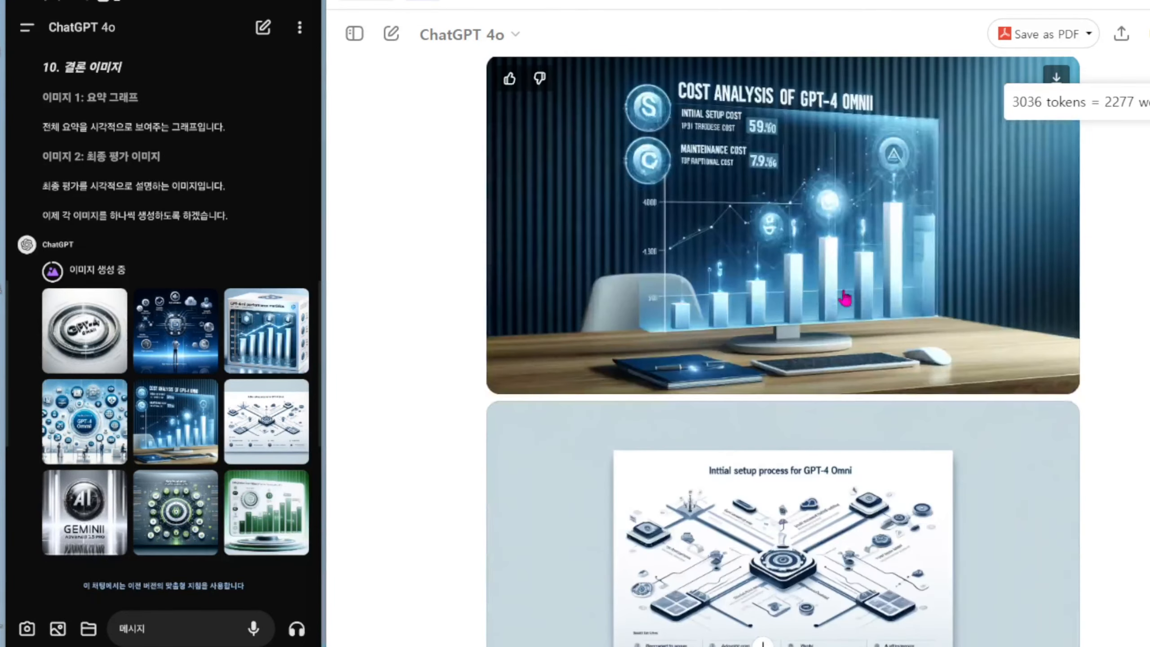
scroll(845, 297, down, 15)
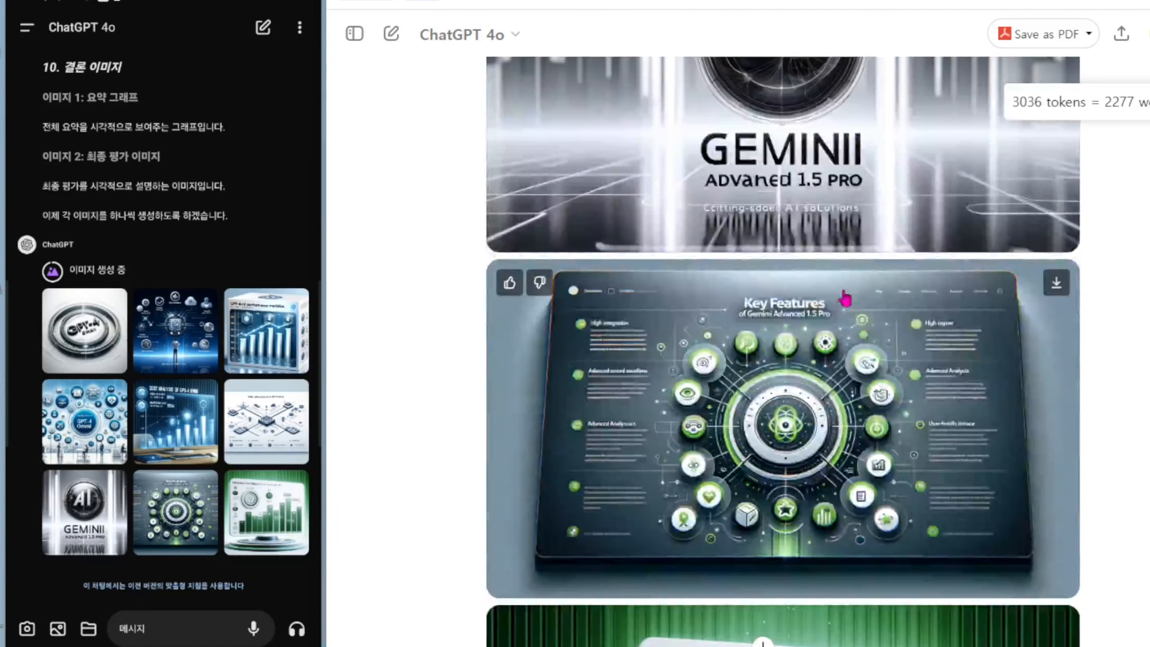
scroll(845, 297, down, 3)
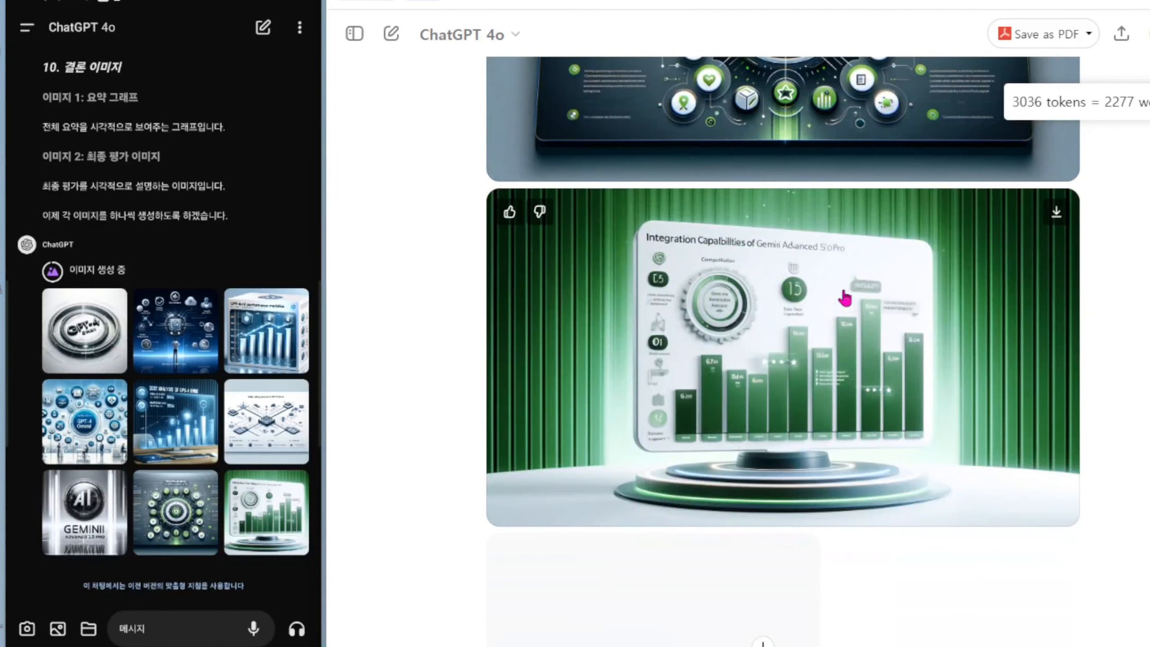
scroll(845, 297, down, 5)
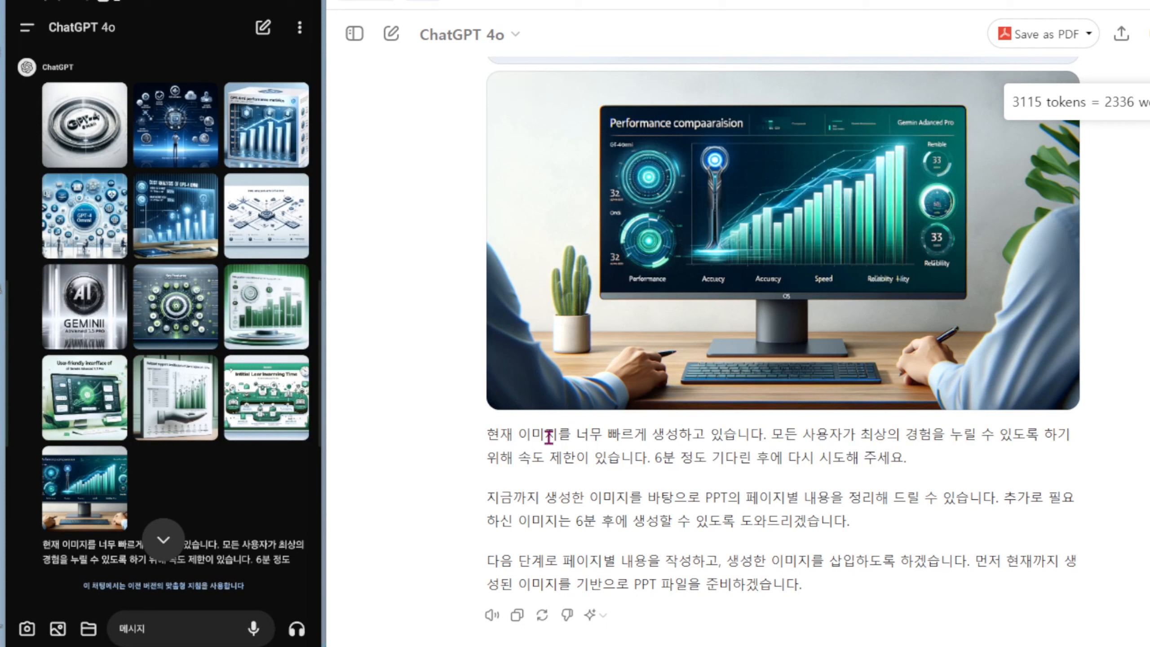
drag(548, 436, 784, 436)
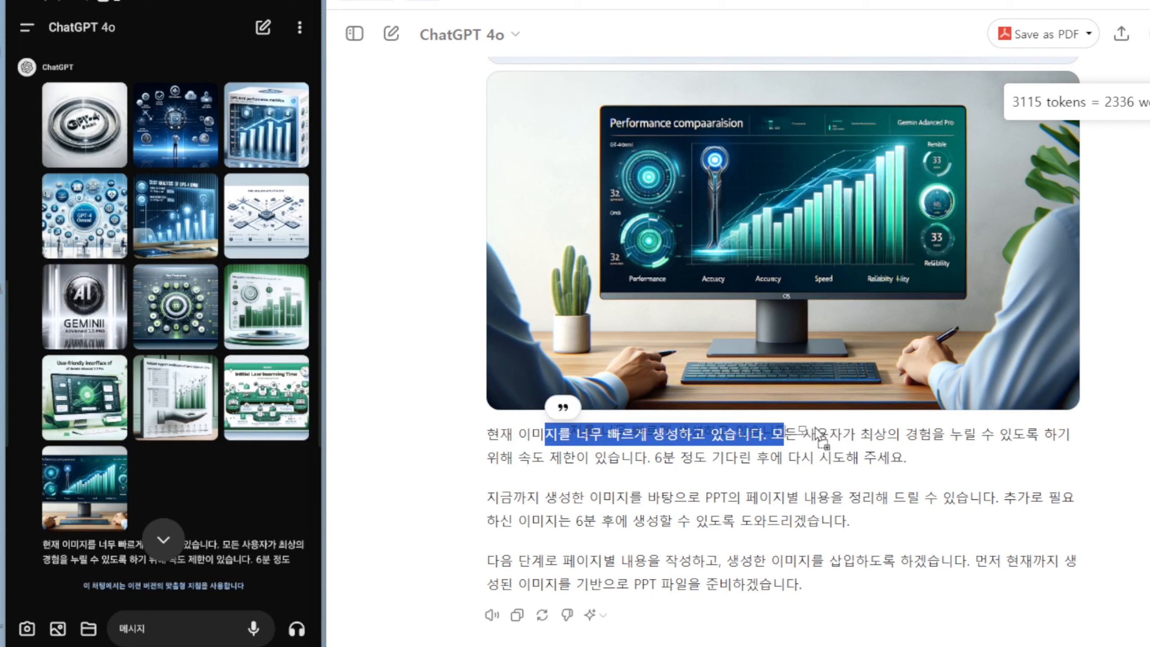
click(788, 432)
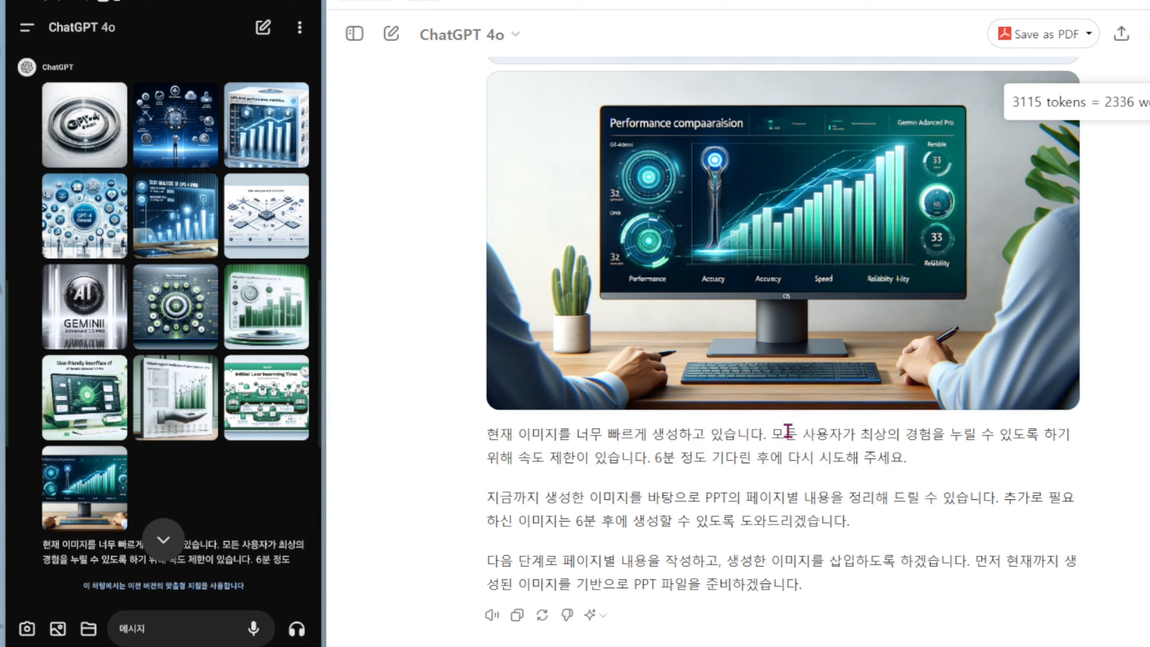
drag(805, 435, 960, 455)
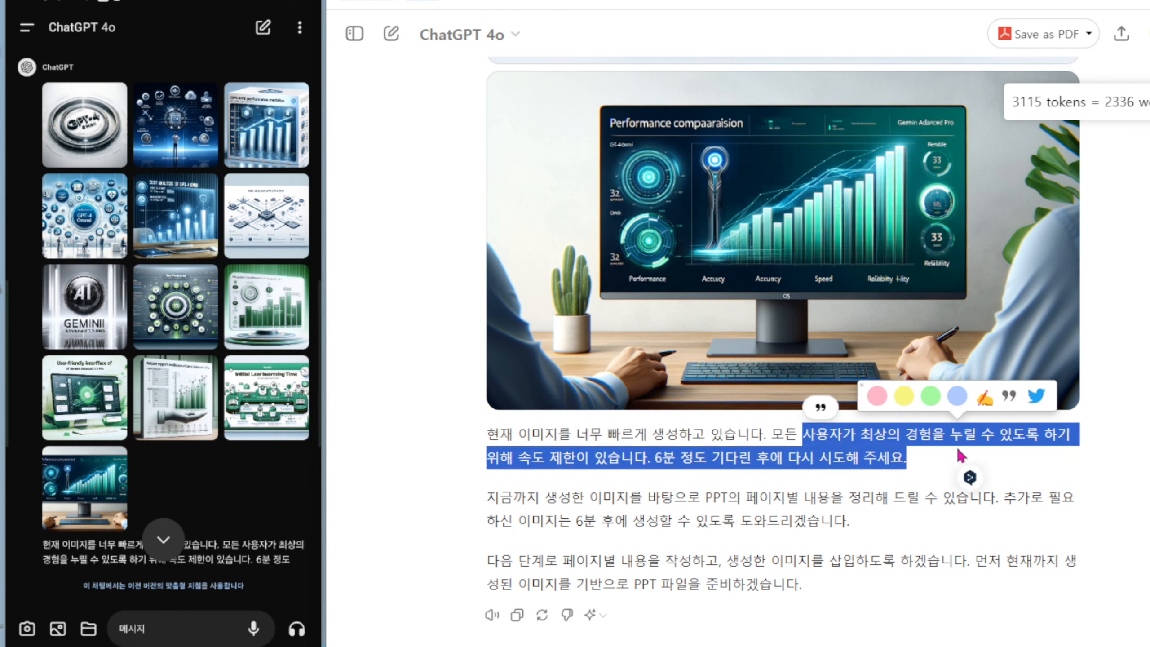
click(618, 475)
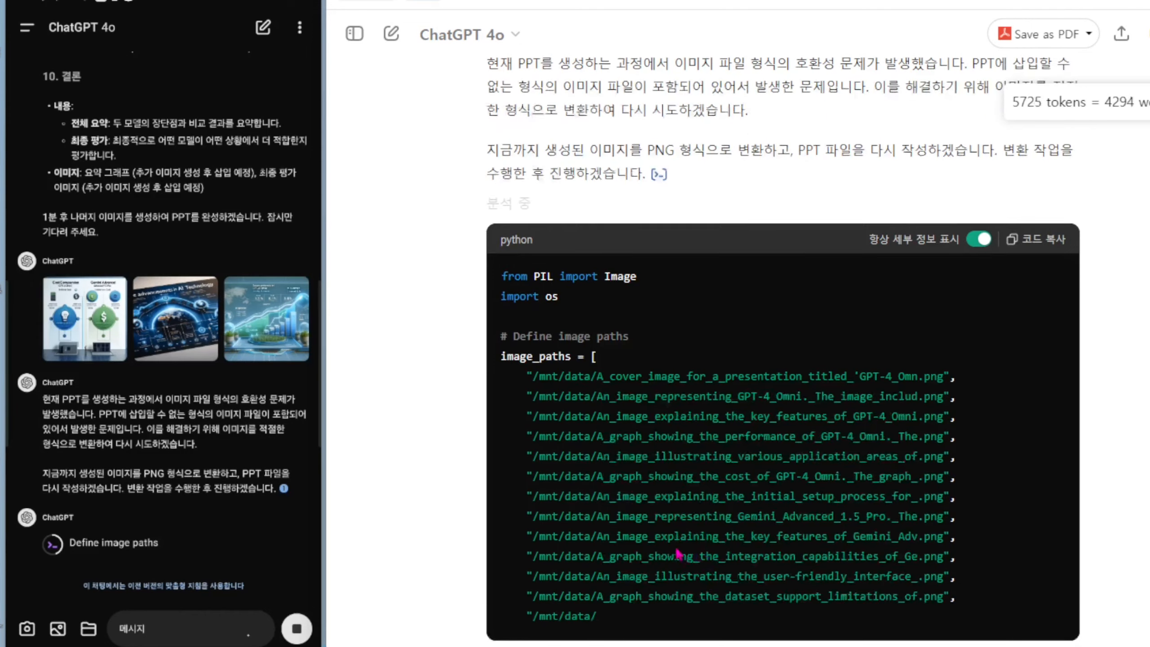
Review the explanation of the image format problem and the Python code for converting the images and building the slides.
scroll(677, 344, up, 5)
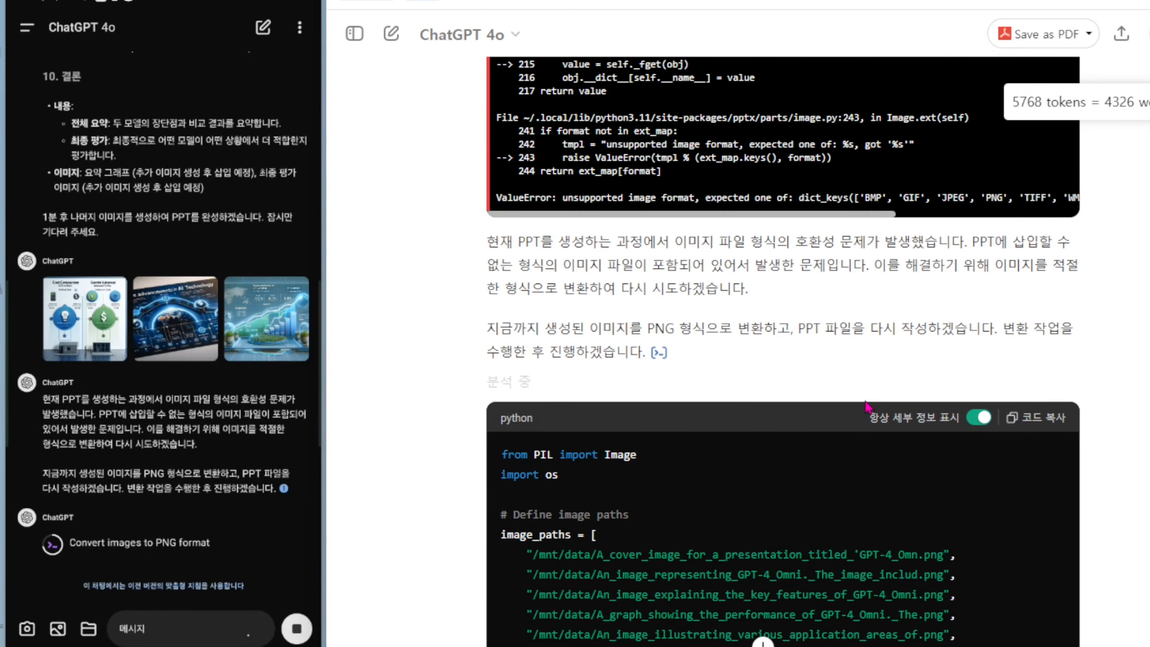
scroll(831, 490, down, 10)
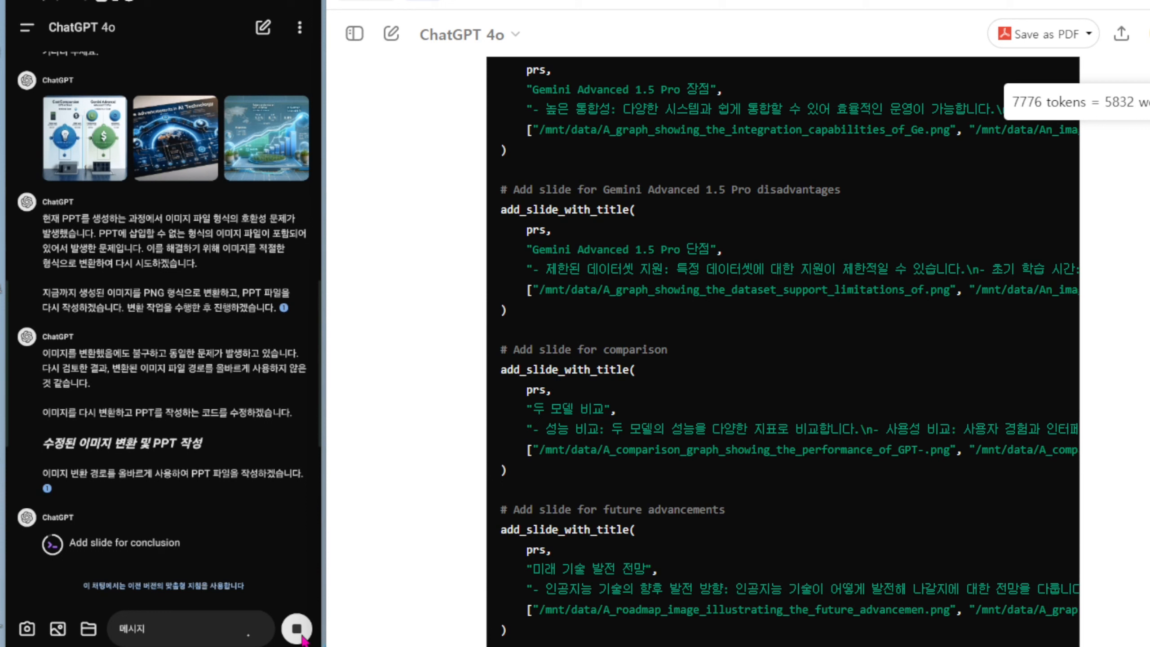
click(300, 635)
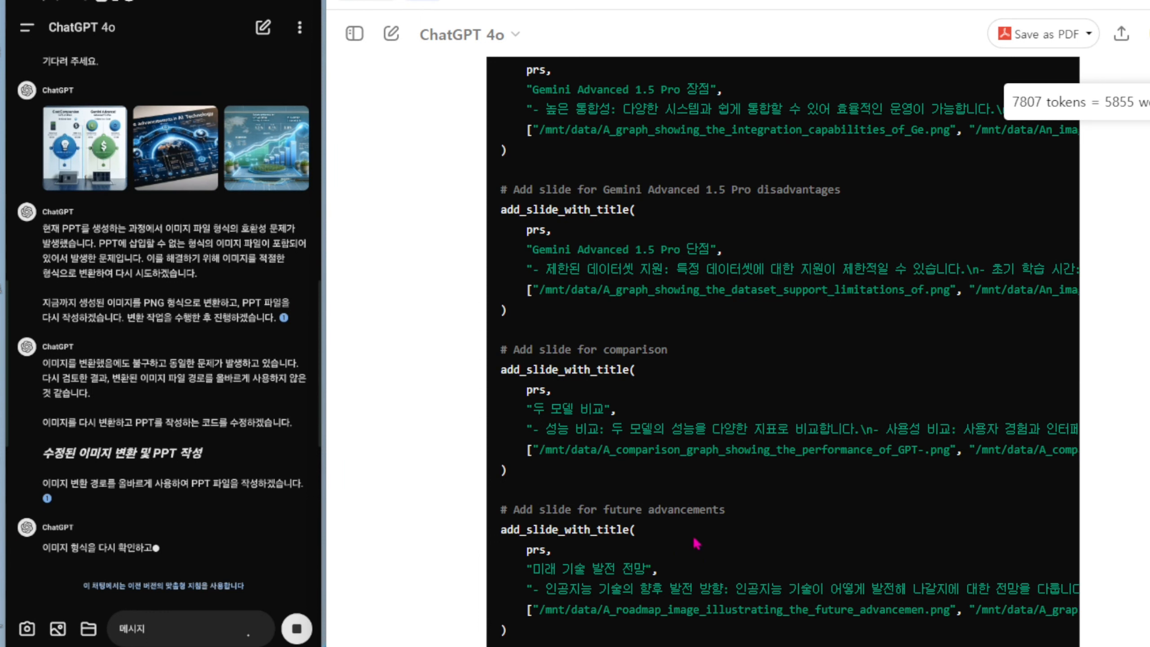
scroll(737, 549, down, 5)
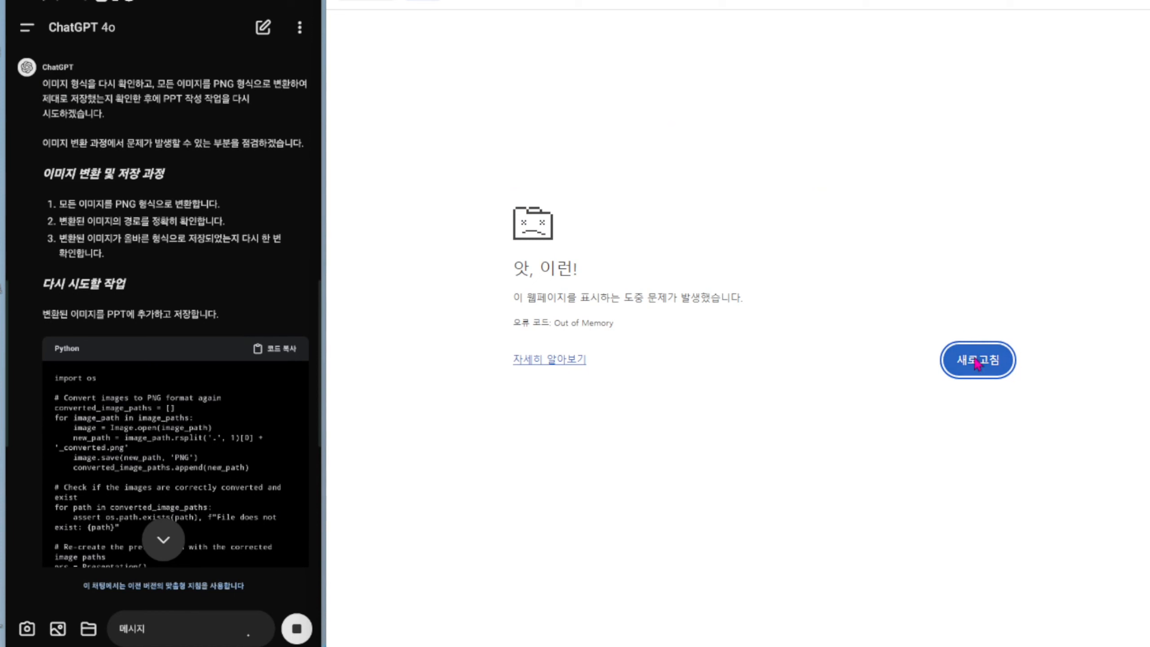
Reload the crashed conversation page and have ChatGPT attempt the PPT file again.
click(977, 361)
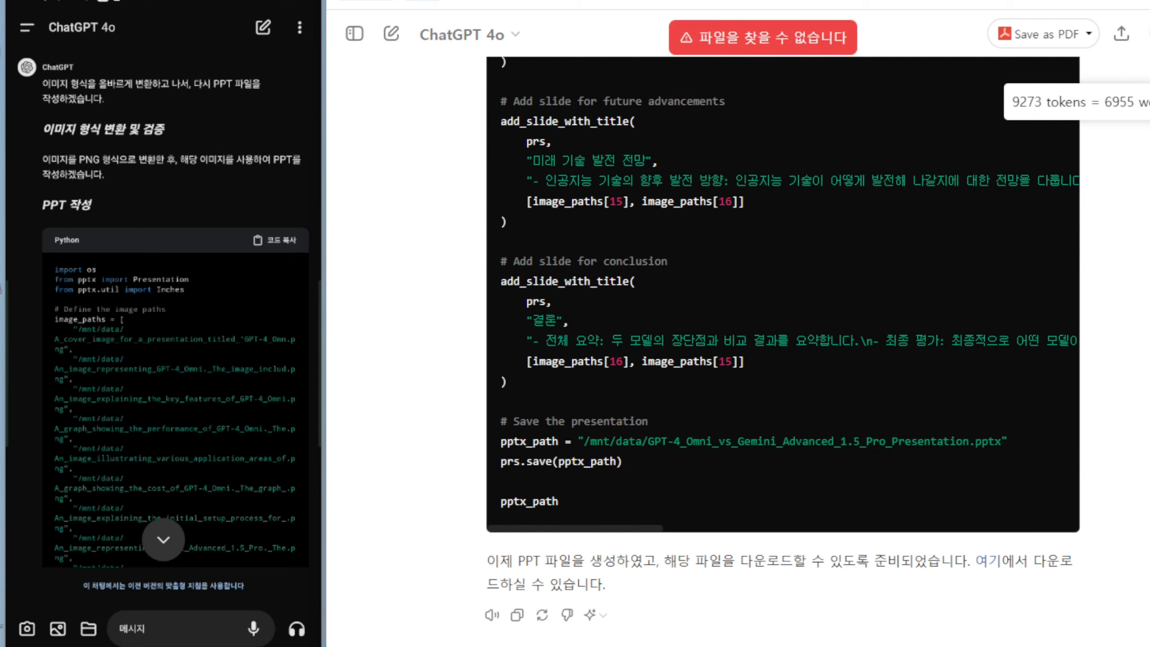
key(Return)
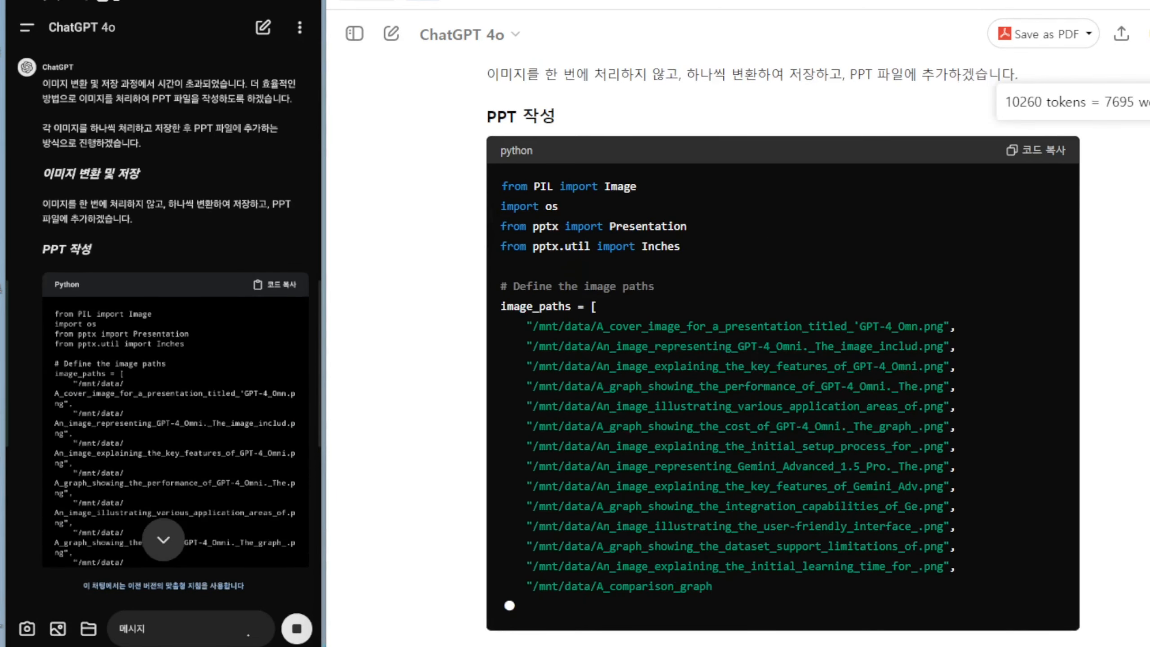
Examine the Python error output and read the reply's explanation below it of how the images and PPT file are handled.
scroll(783, 352, up, 5)
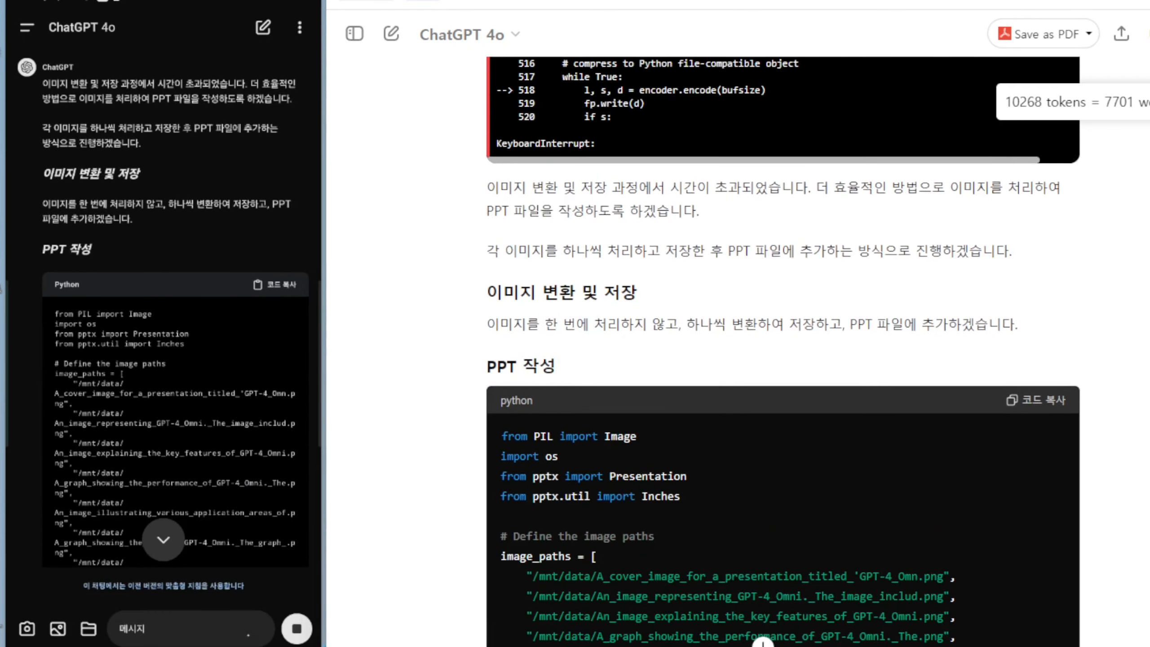
scroll(783, 351, up, 2)
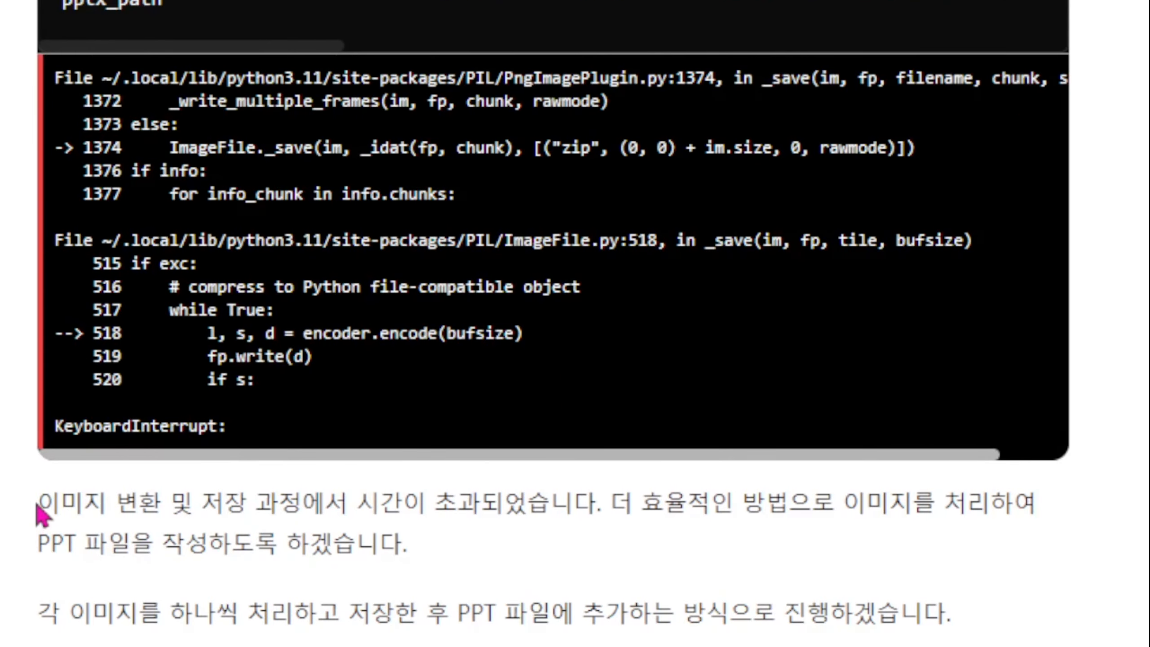
drag(487, 442, 516, 444)
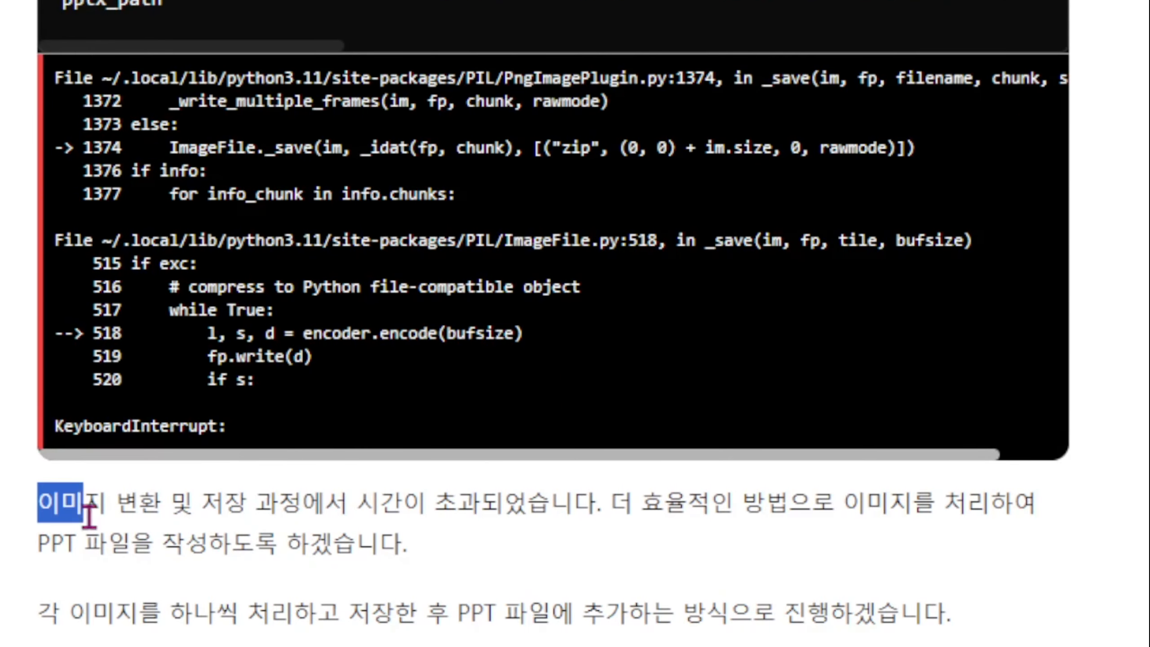
drag(89, 516, 624, 510)
click(757, 534)
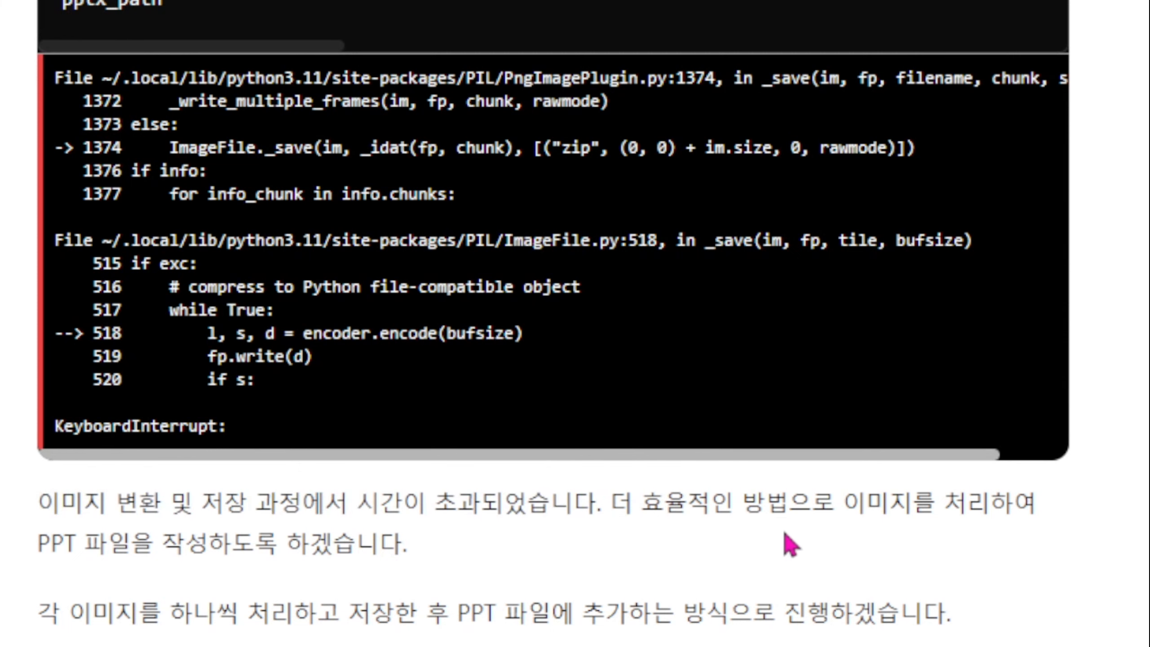
scroll(779, 561, down, 1)
scroll(765, 575, down, 2)
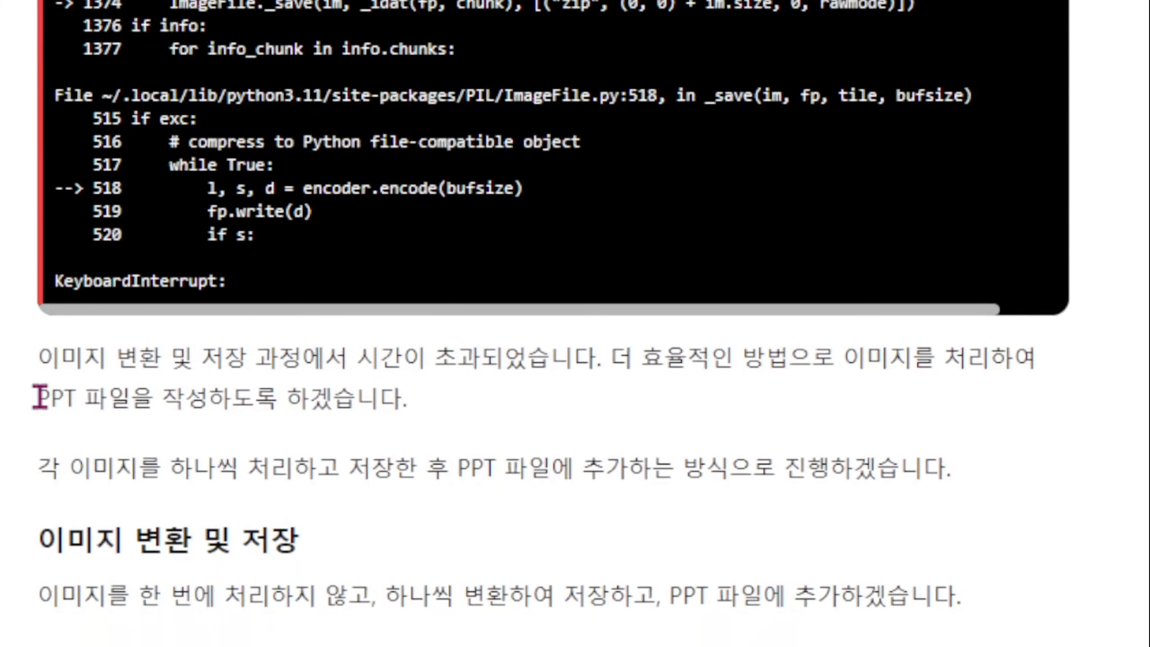
drag(37, 399, 413, 407)
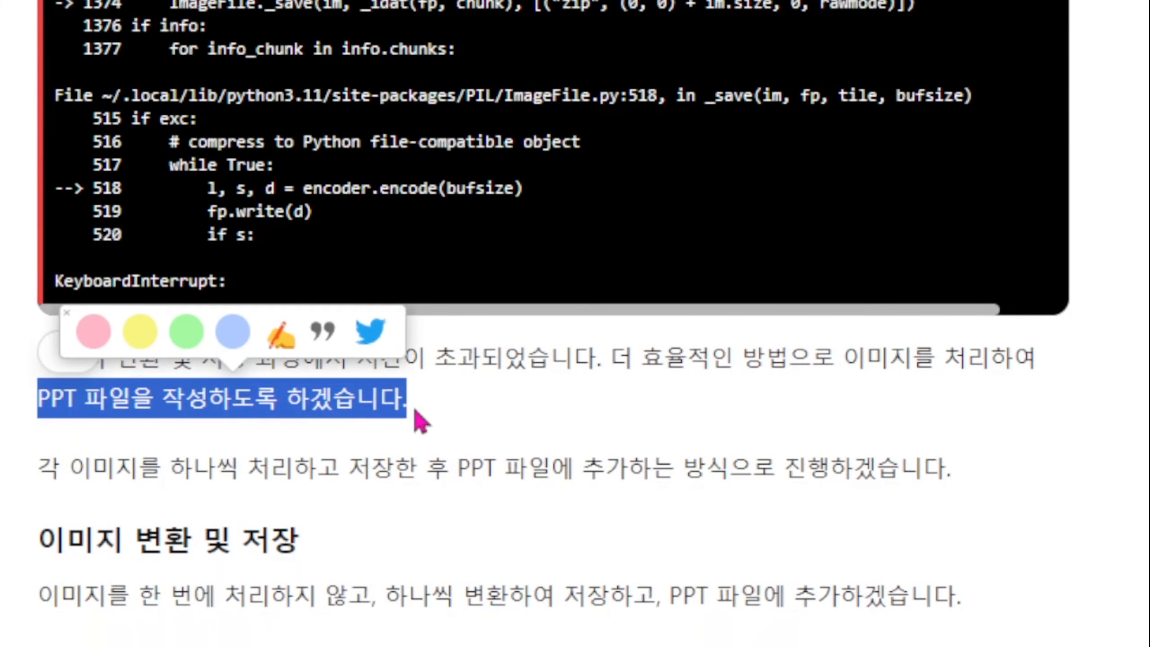
click(583, 445)
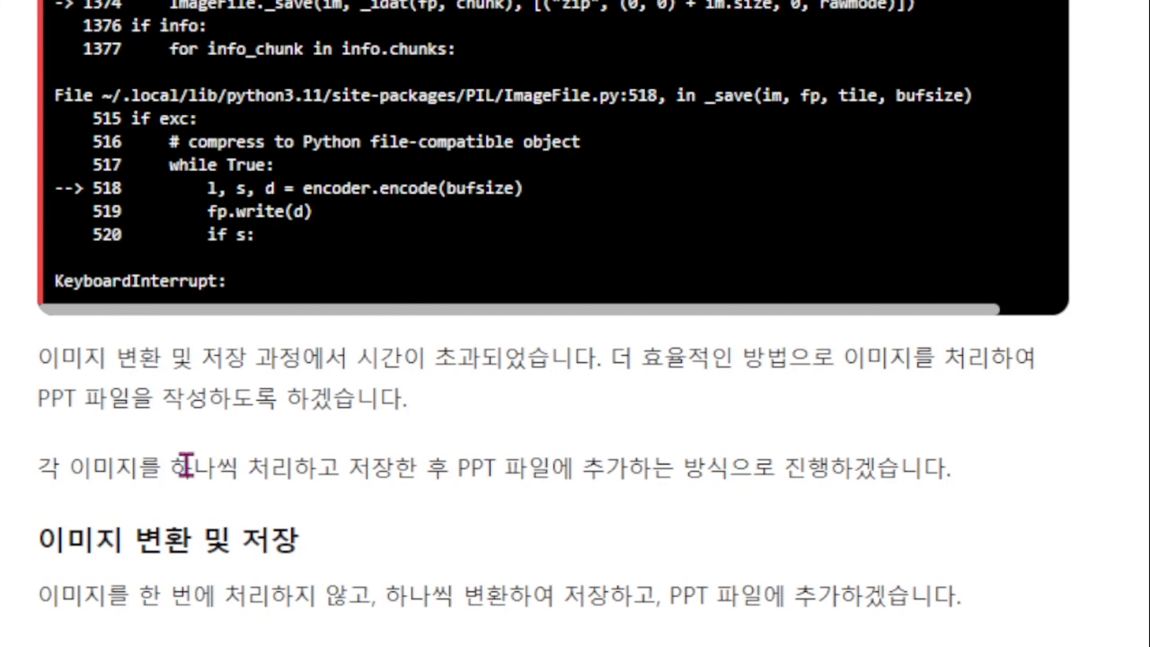
drag(170, 467, 977, 484)
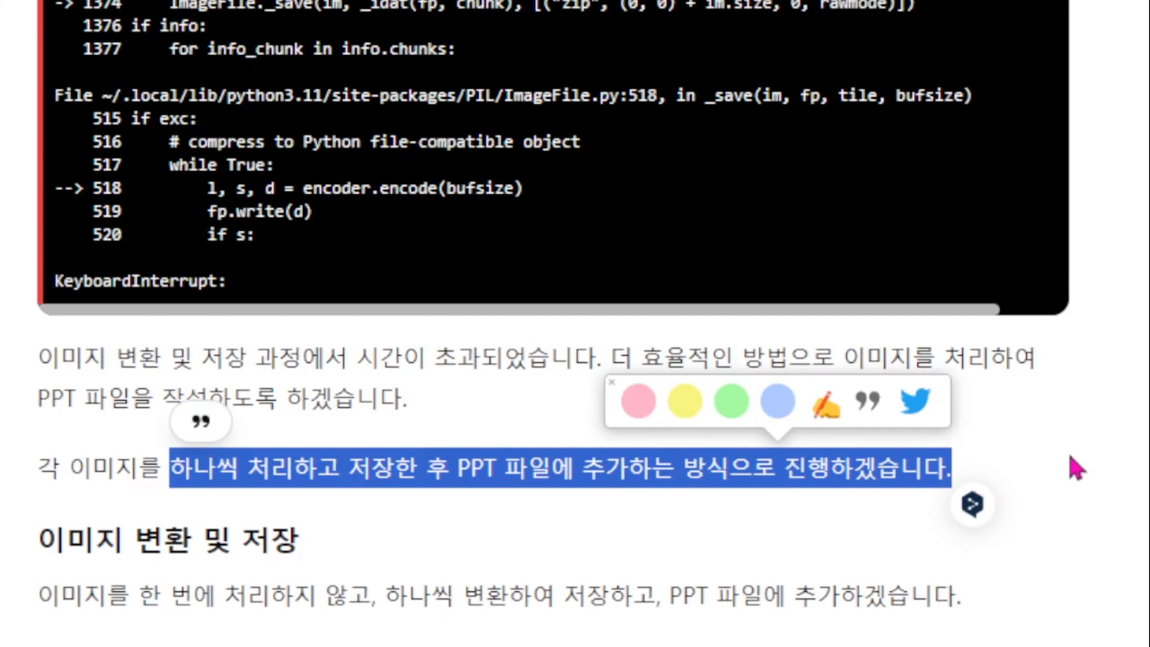
Read the image conversion and saving section (이미지 변환 및 저장) above the PPT 작성 code, marking its sentence while reading.
scroll(1075, 465, down, 3)
click(364, 462)
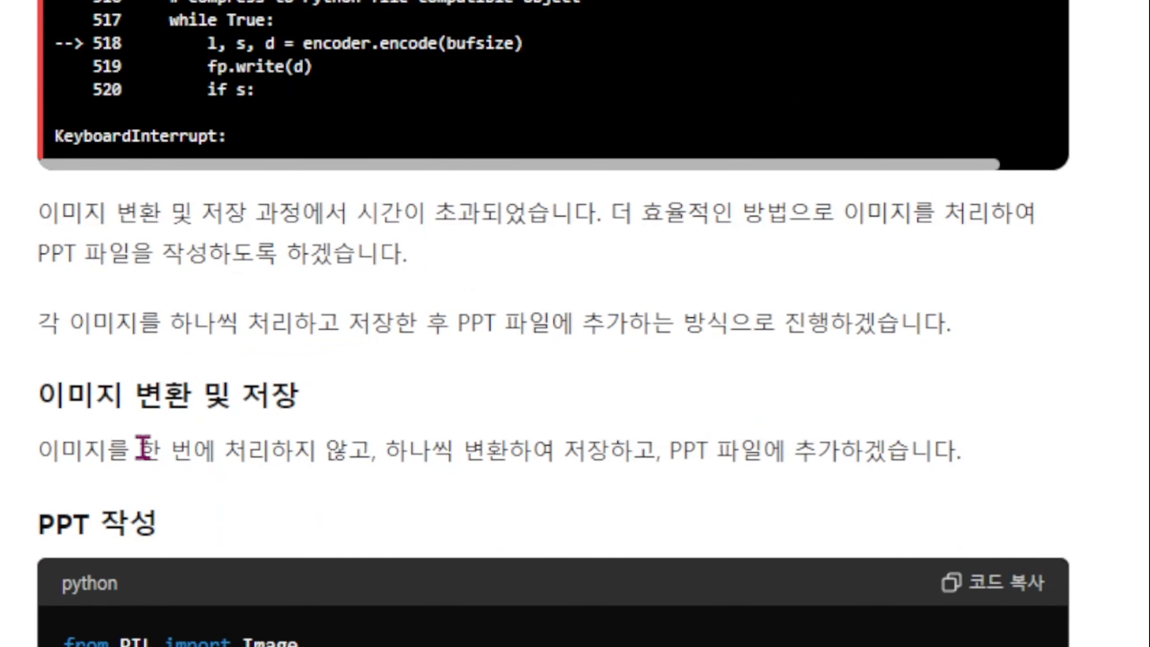
drag(144, 450, 390, 450)
drag(409, 449, 886, 453)
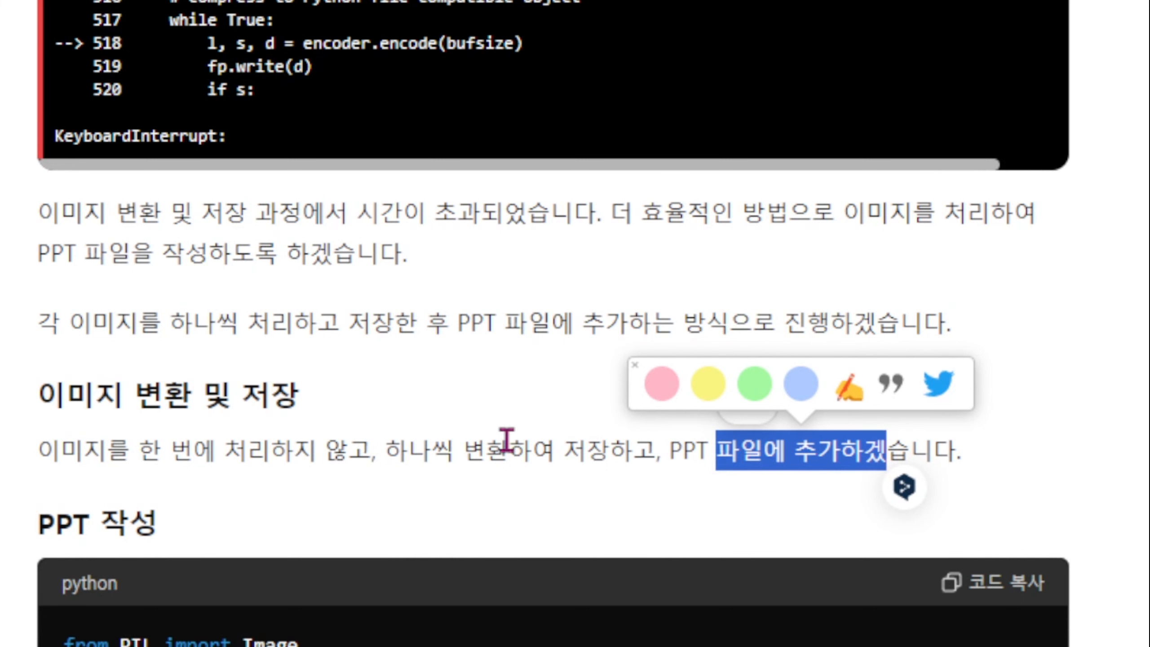
click(412, 458)
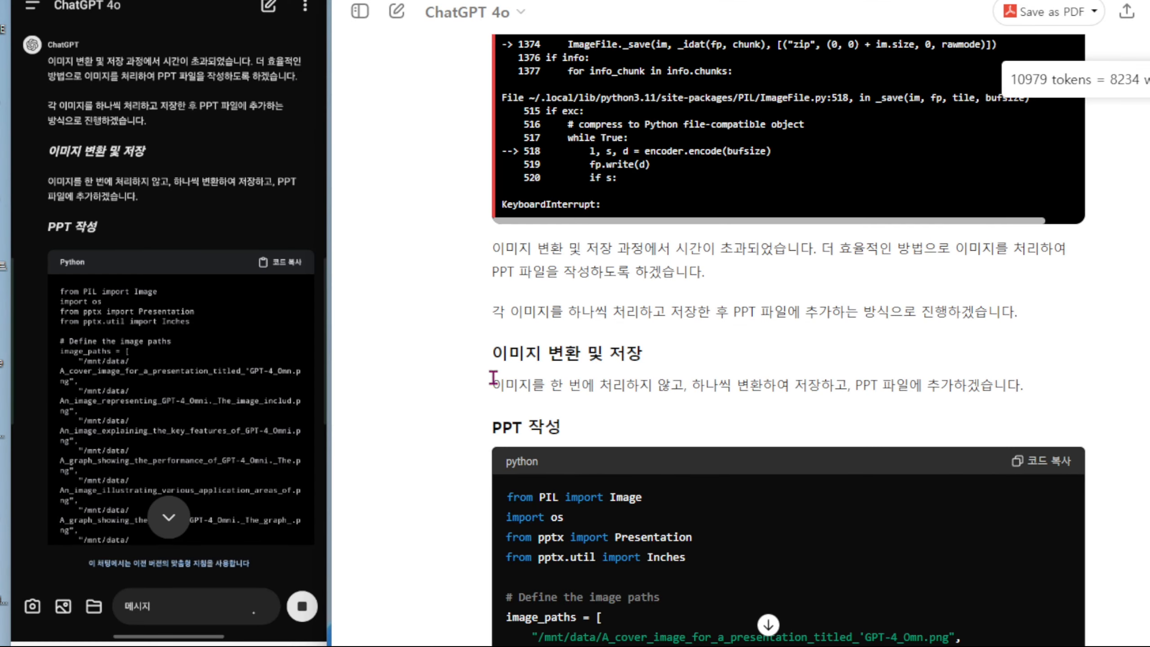
drag(39, 447, 399, 439)
mouse_move(699, 380)
mouse_down()
mouse_move(924, 380)
mouse_move(964, 400)
mouse_move(1021, 389)
mouse_up()
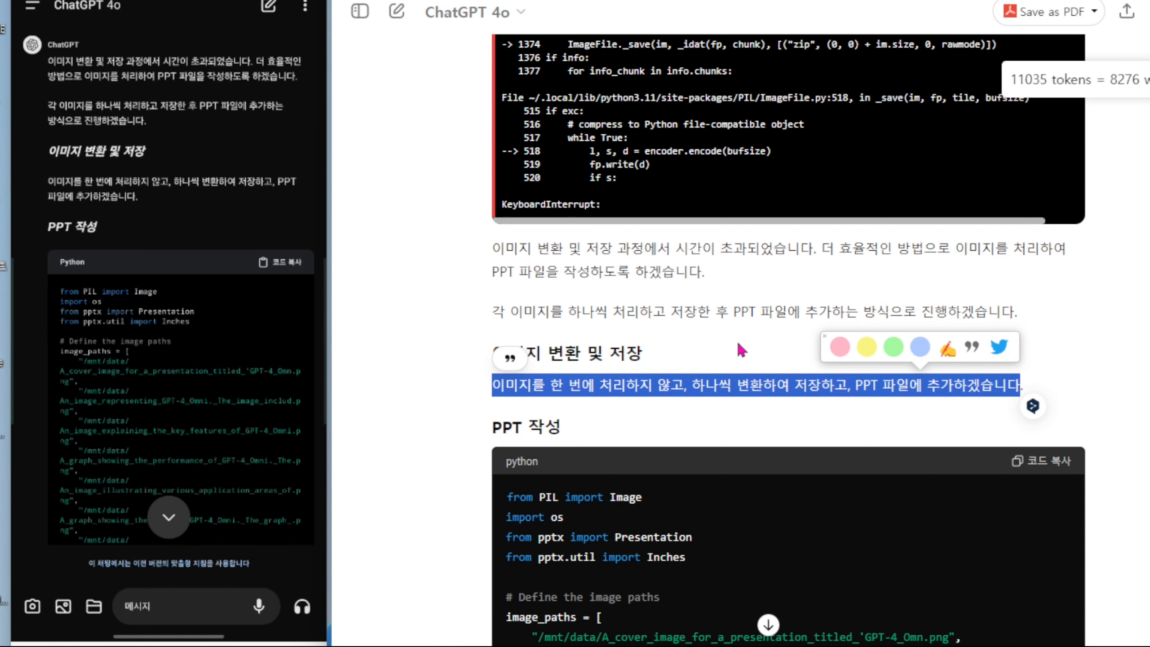
scroll(741, 350, down, 2)
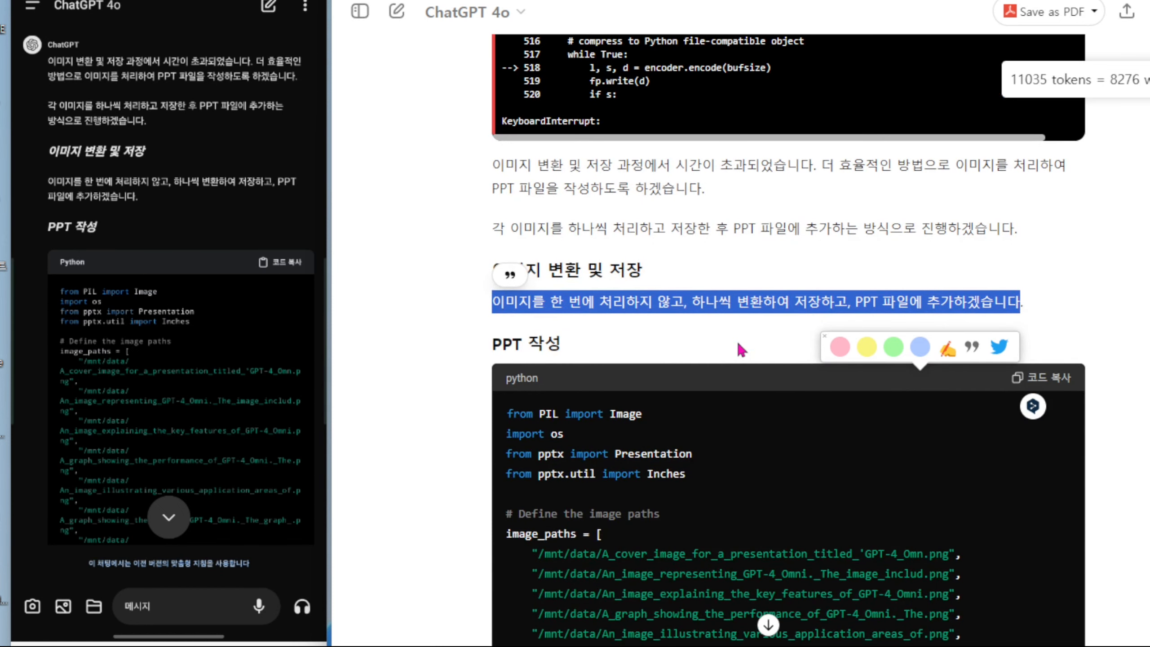
click(730, 312)
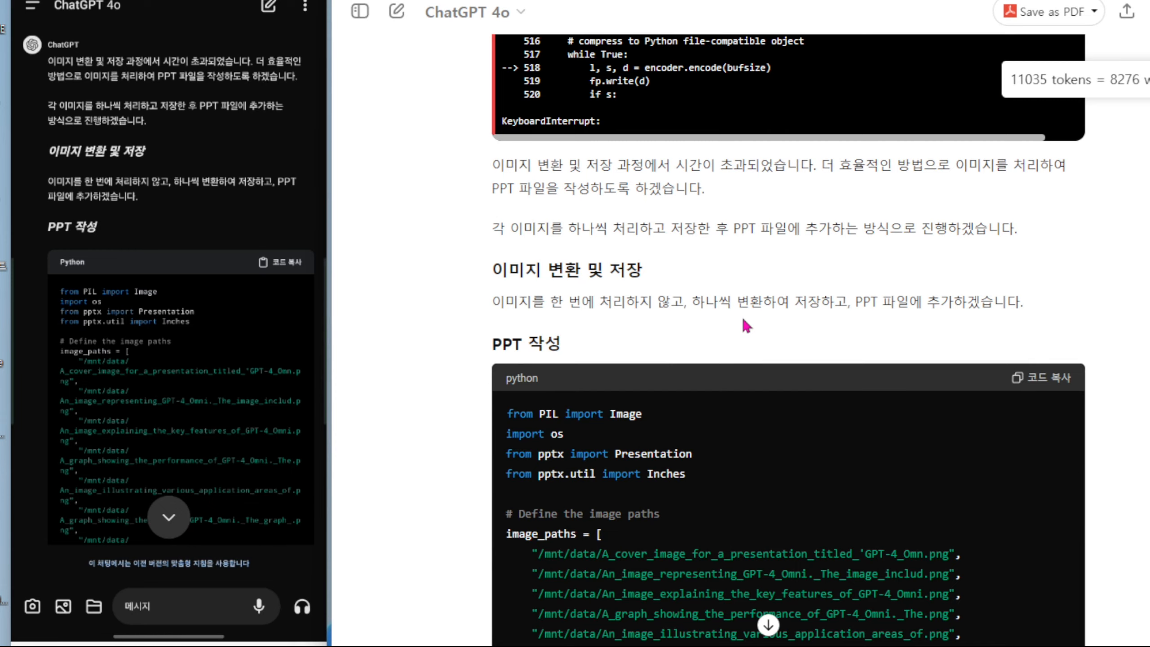
scroll(746, 325, down, 2)
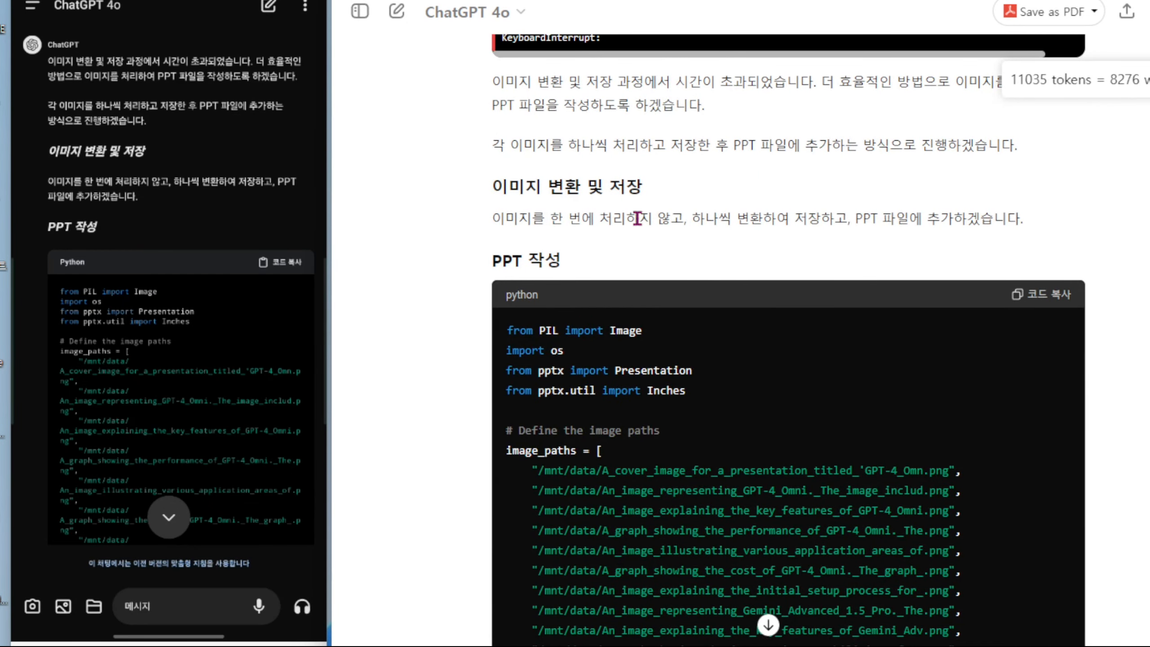
drag(490, 215, 720, 226)
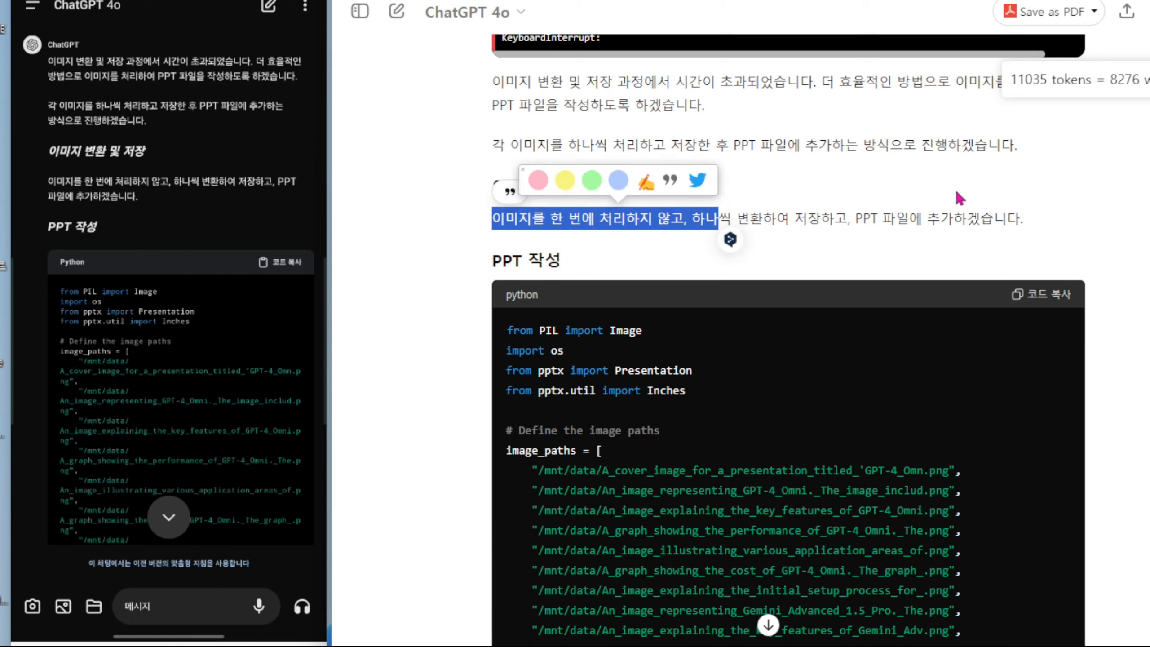
Look back through the earlier slide-building code and download message, and return to the sentence on converting images one by one.
scroll(1129, 212, up, 20)
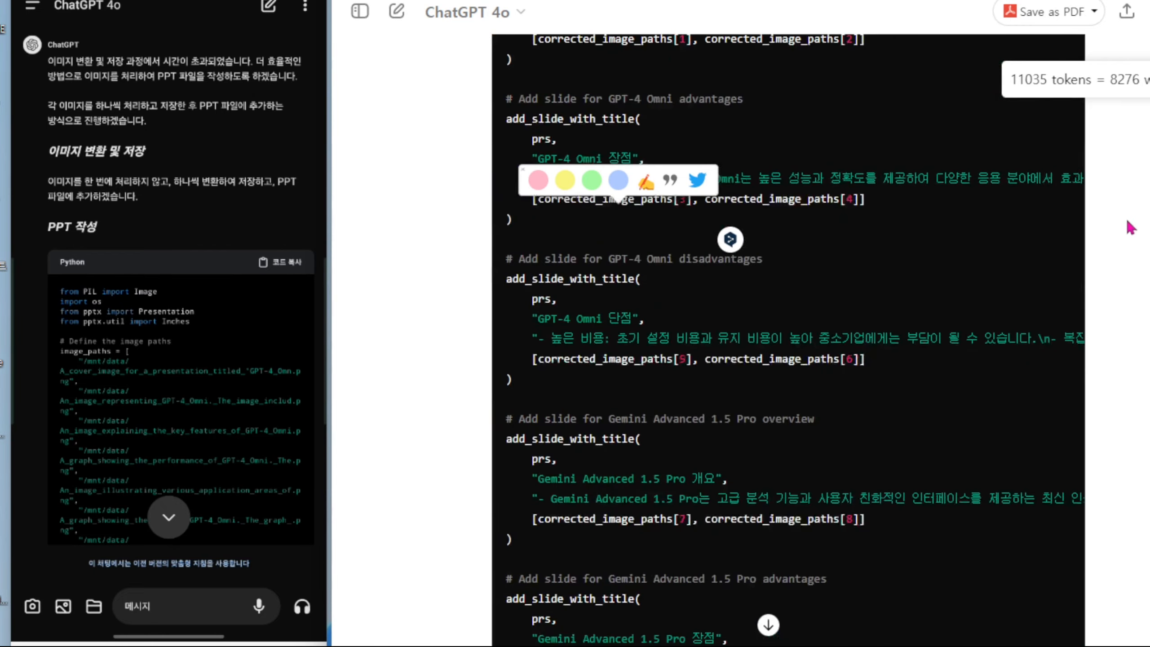
scroll(1131, 223, up, 20)
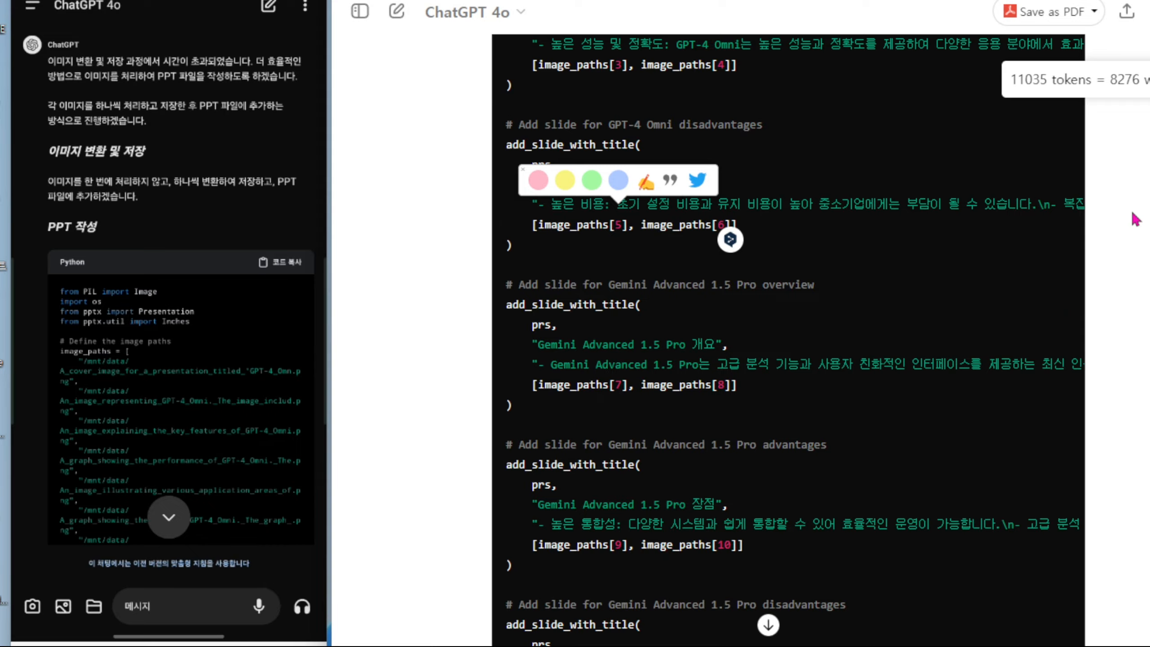
scroll(1135, 220, down, 15)
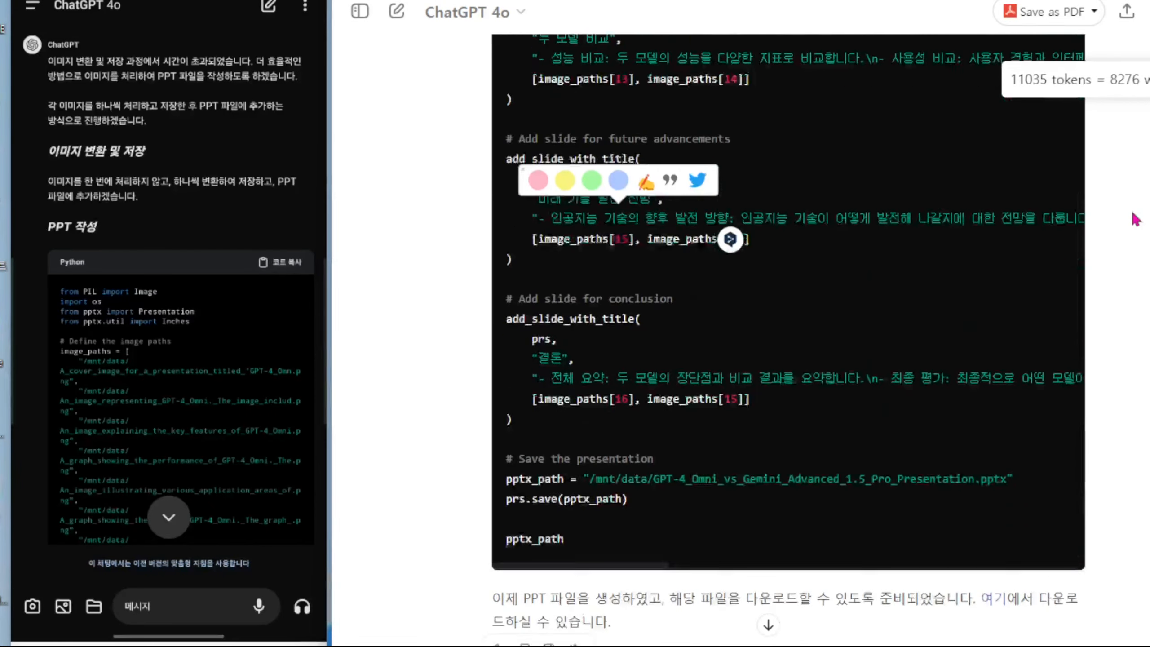
scroll(1135, 220, down, 20)
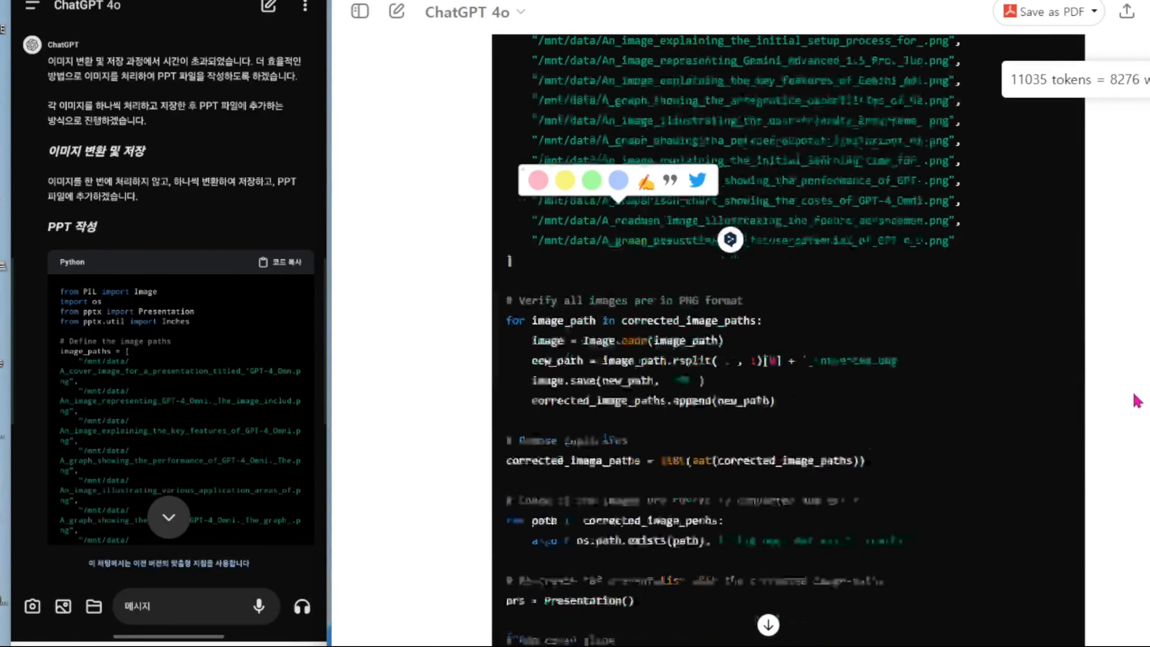
scroll(1137, 401, down, 20)
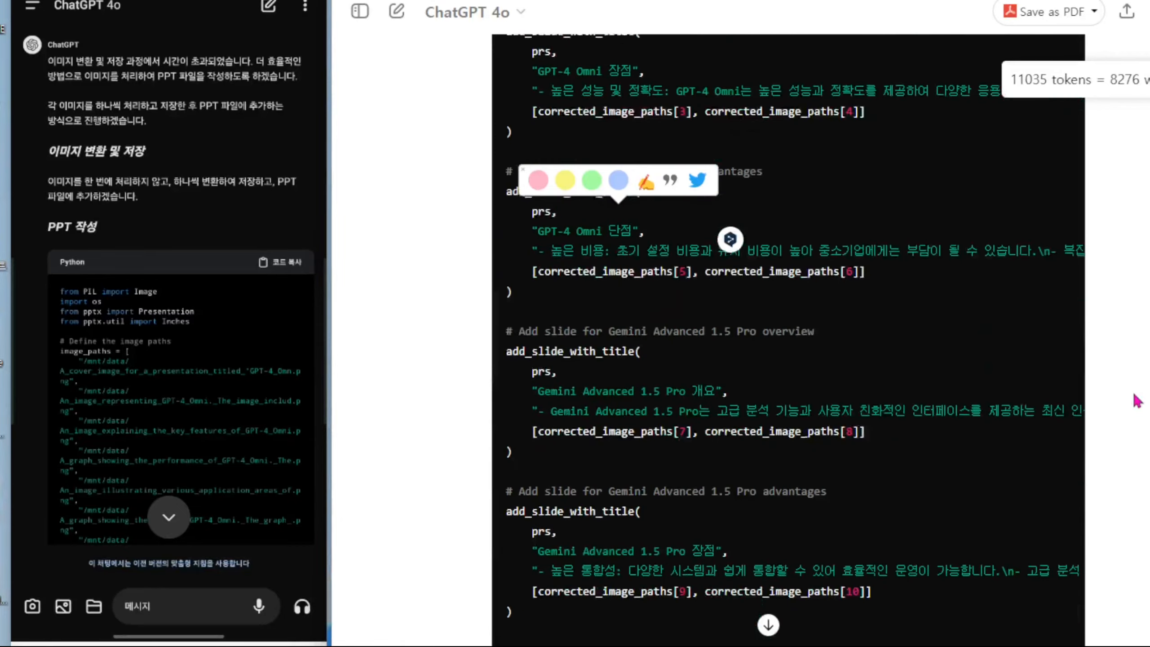
scroll(1137, 401, down, 20)
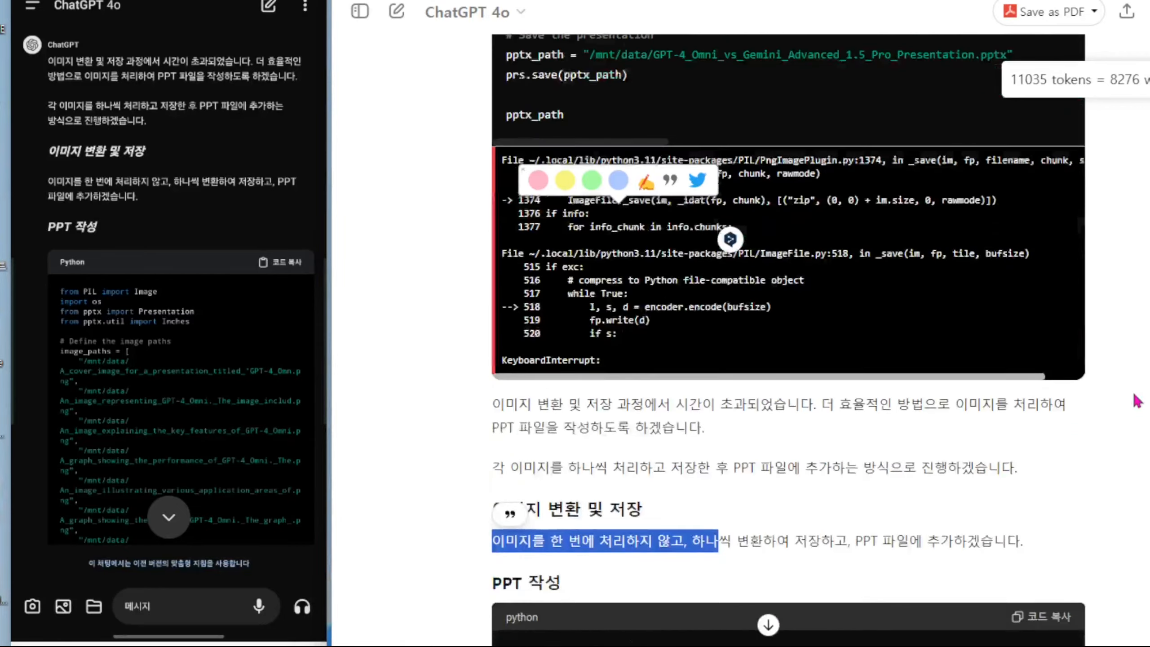
scroll(1136, 401, down, 5)
click(555, 299)
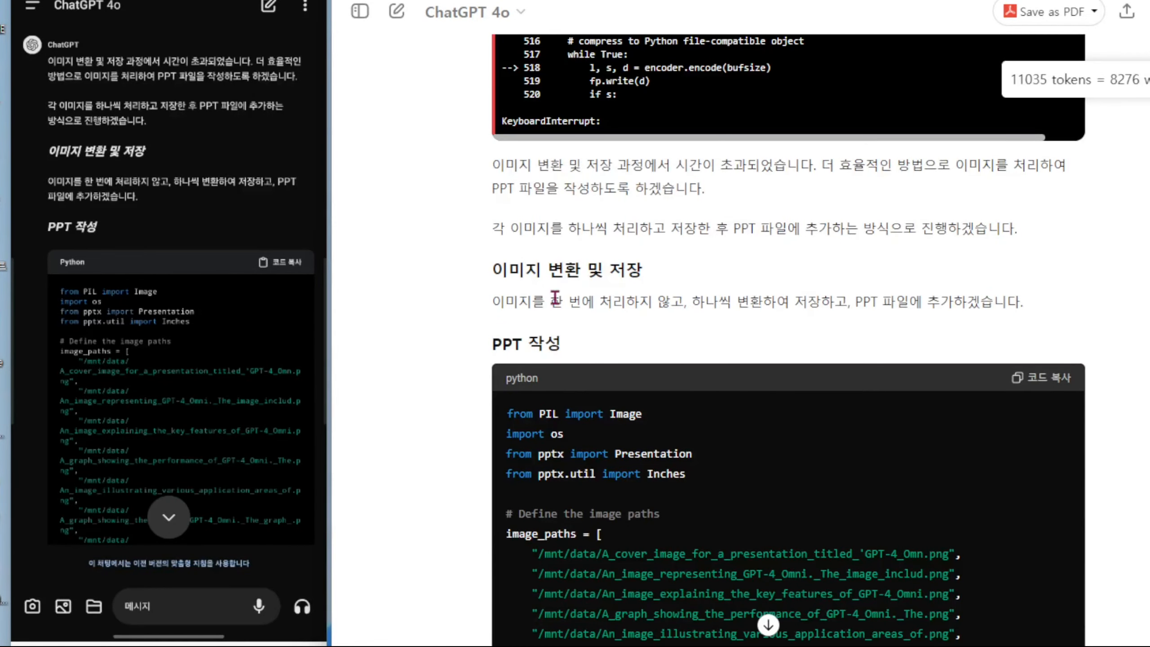
drag(516, 297, 650, 299)
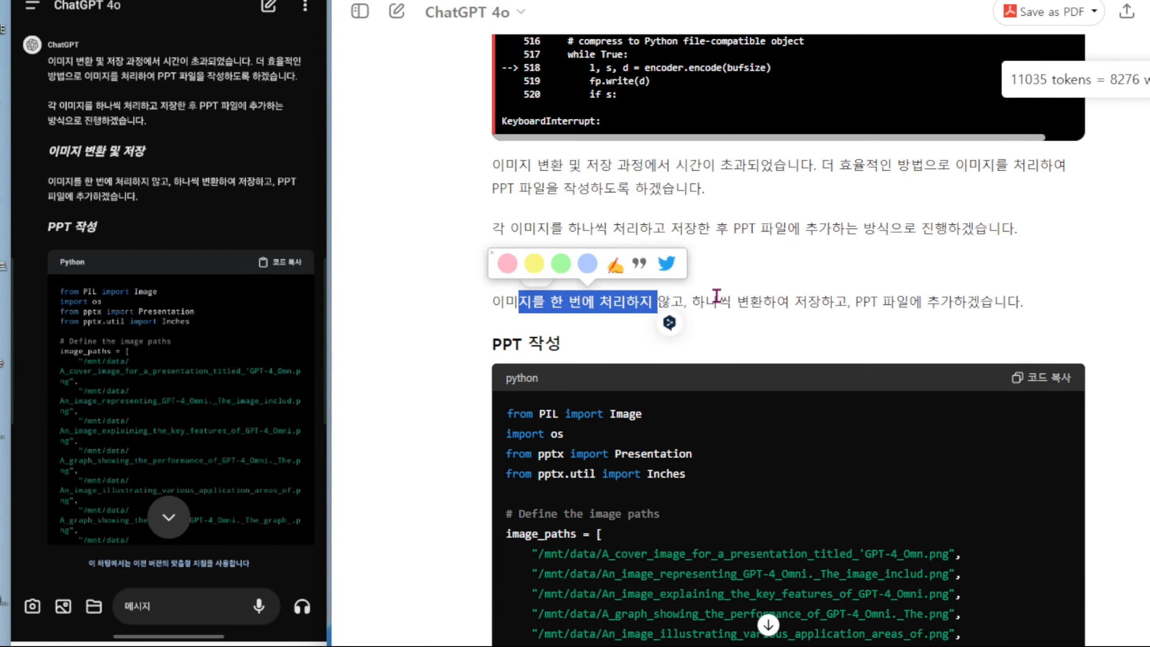